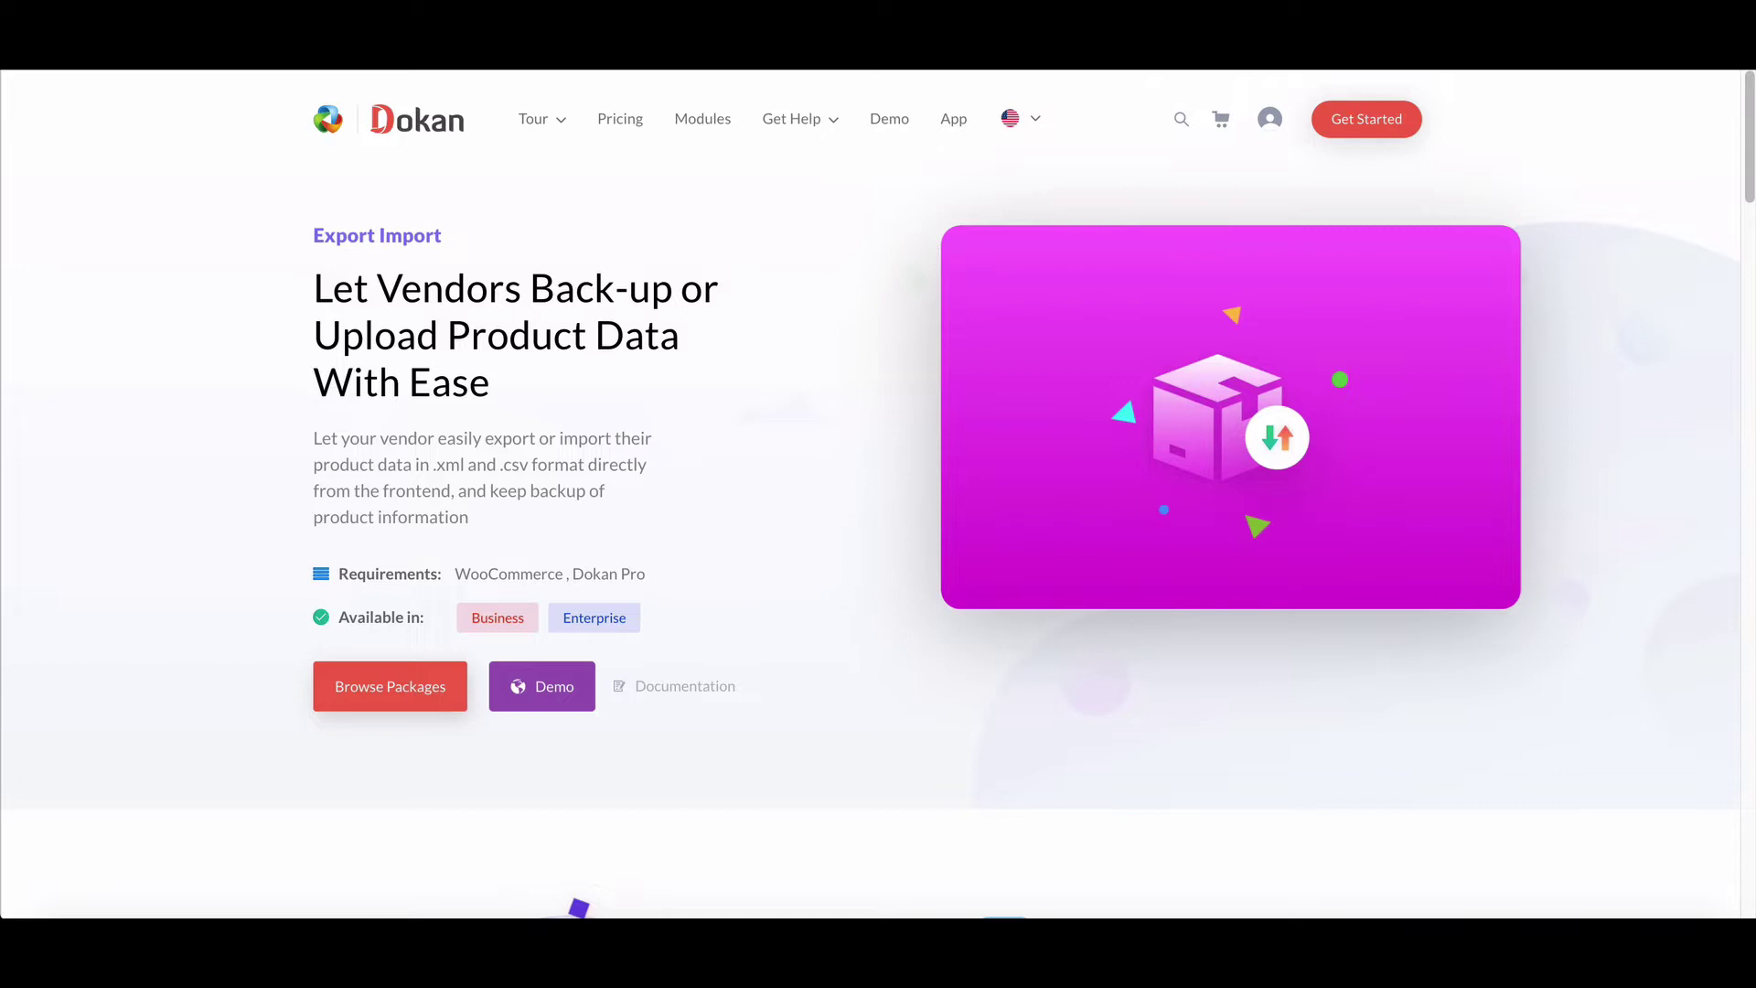
pyautogui.scroll(-2, 879, 494)
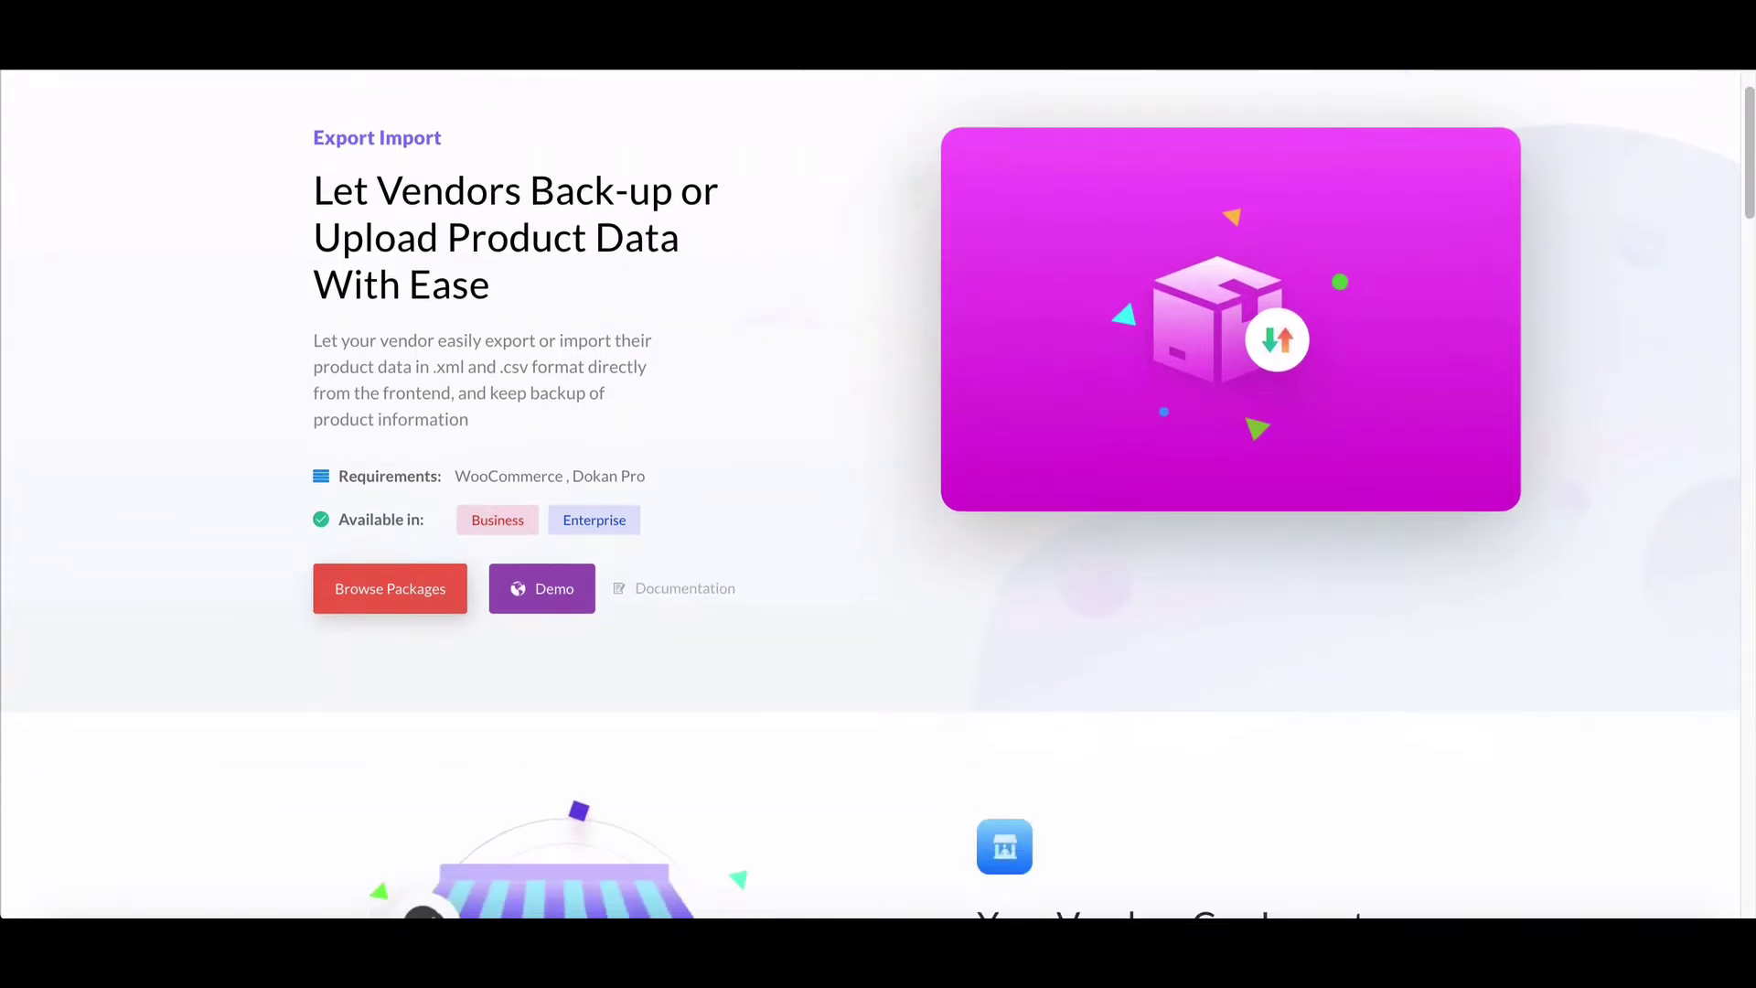
pyautogui.scroll(-1, 878, 494)
pyautogui.scroll(-1, 878, 494)
pyautogui.scroll(-1, 878, 494)
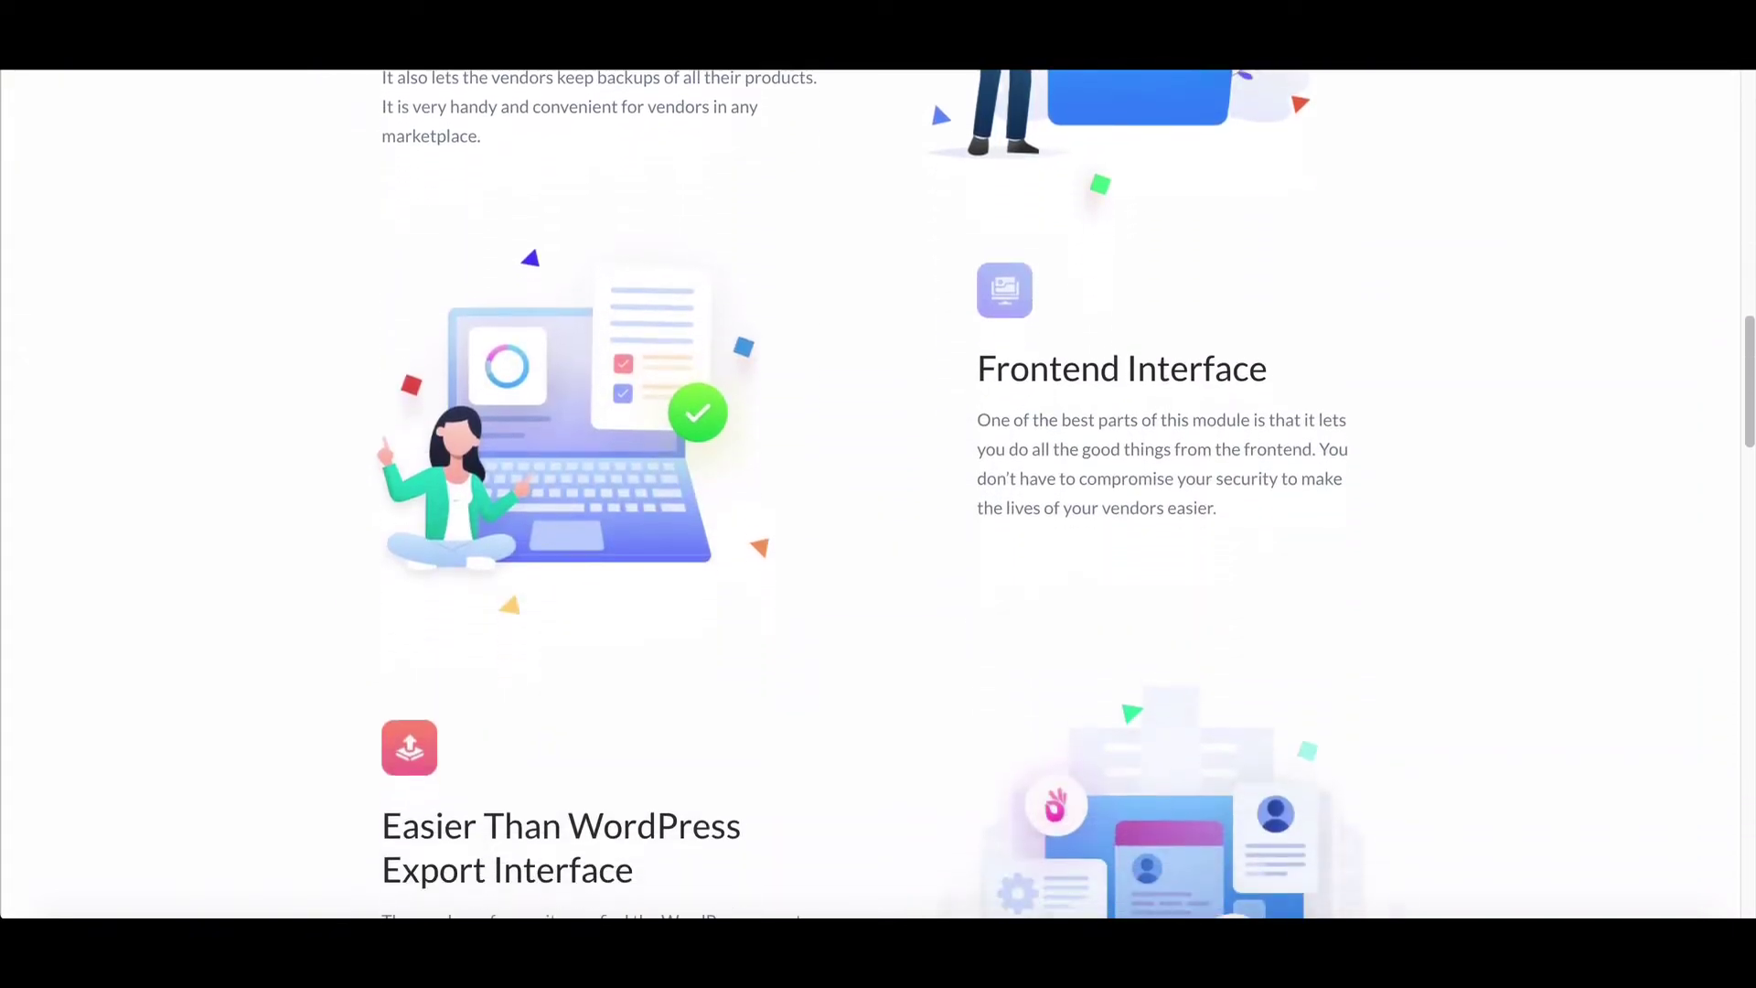
pyautogui.scroll(-1, 877, 493)
pyautogui.scroll(-1, 878, 494)
pyautogui.scroll(-1, 877, 494)
pyautogui.scroll(-1, 879, 494)
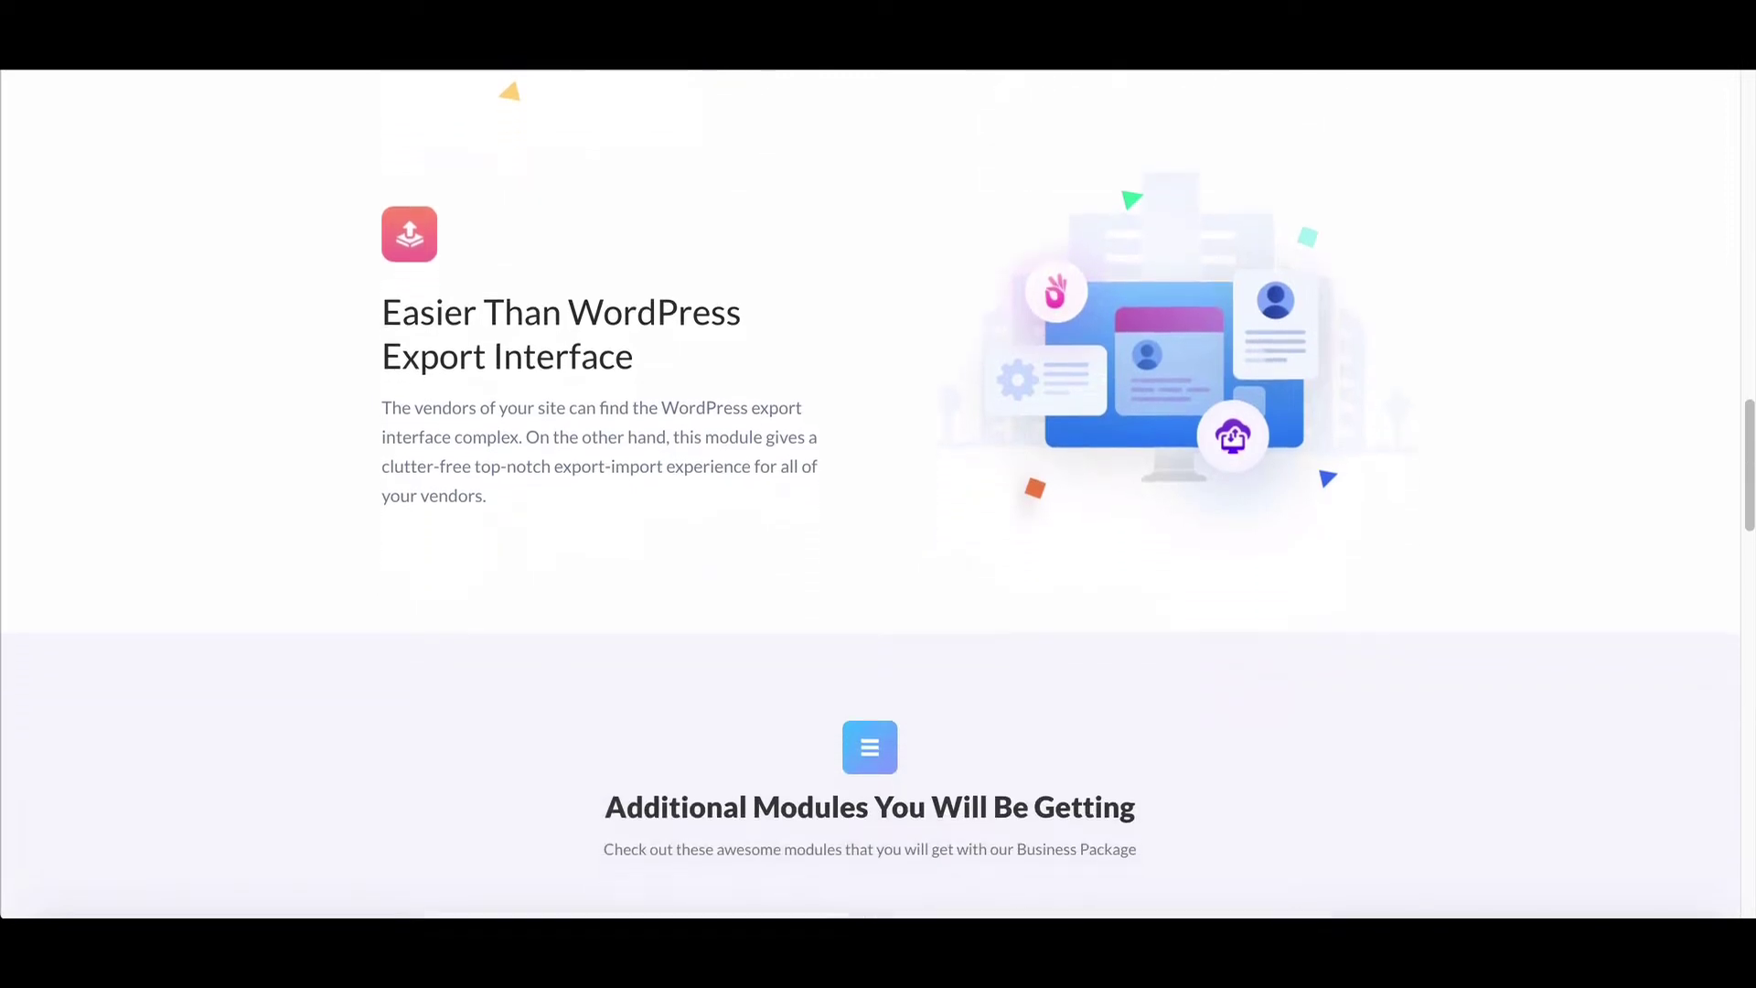
pyautogui.scroll(-1, 878, 494)
pyautogui.scroll(-1, 878, 493)
pyautogui.scroll(-1, 877, 493)
pyautogui.scroll(-1, 879, 494)
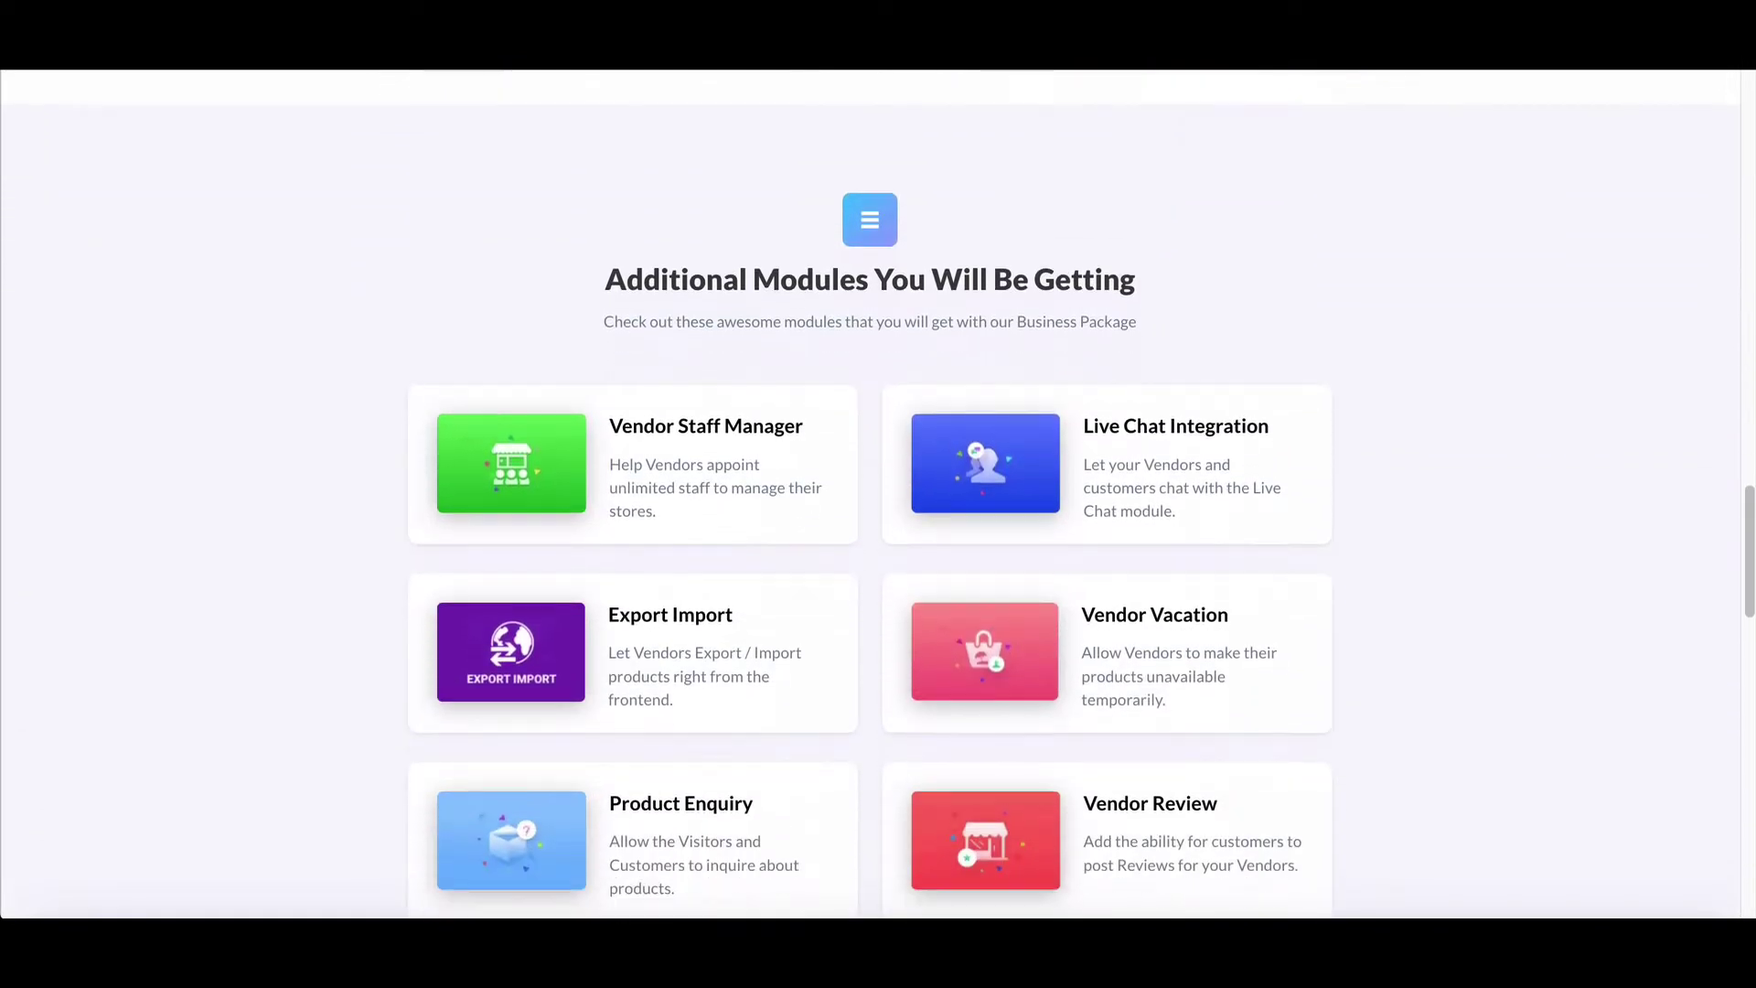
pyautogui.scroll(-1, 878, 494)
pyautogui.scroll(-1, 877, 494)
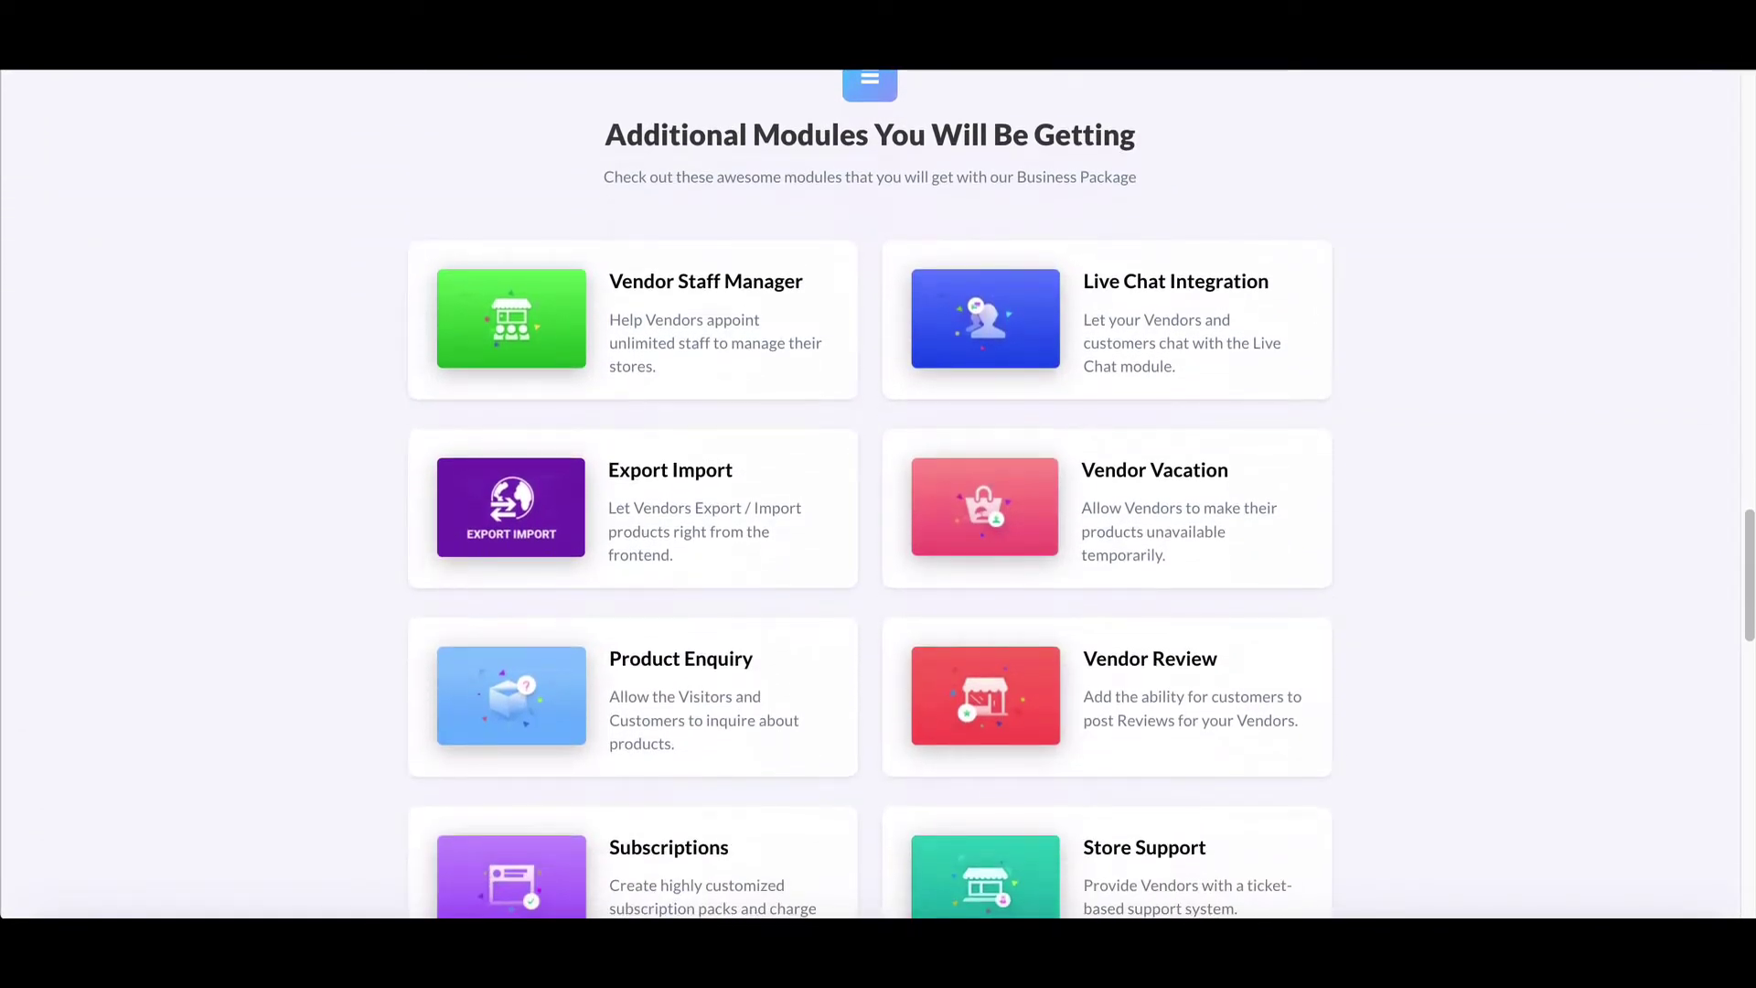
pyautogui.scroll(-1, 878, 494)
pyautogui.scroll(-1, 878, 494)
pyautogui.scroll(-1, 878, 493)
pyautogui.scroll(-1, 878, 494)
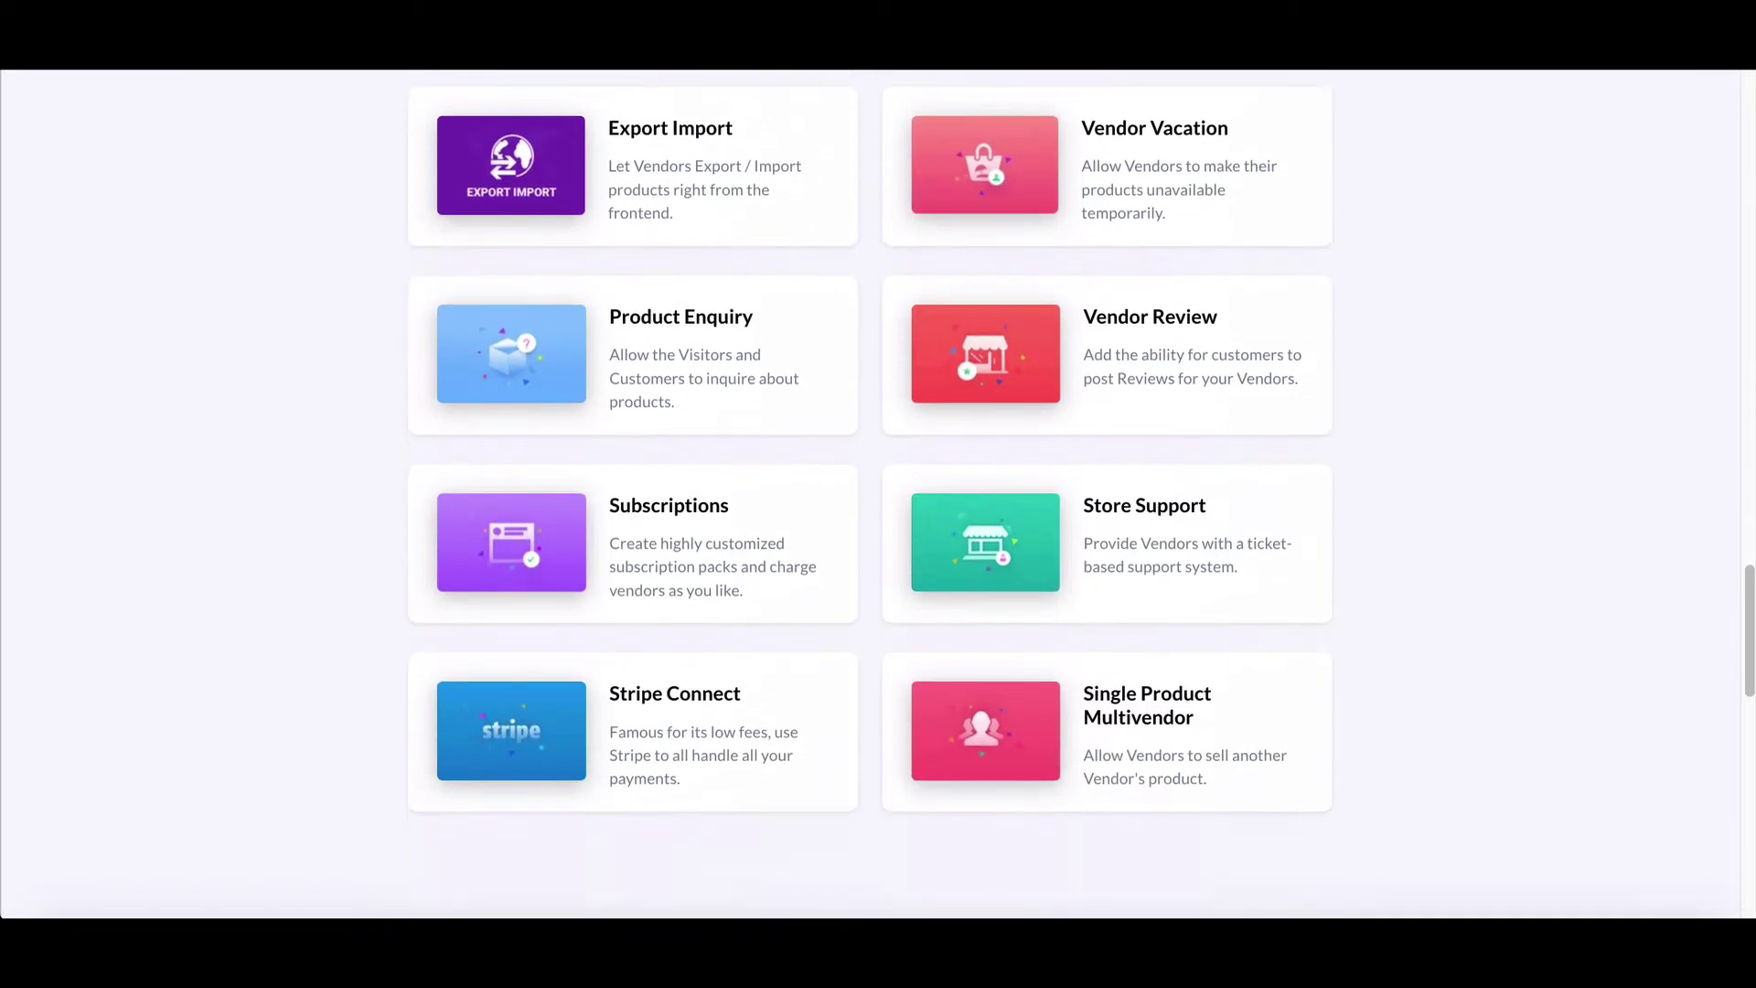
pyautogui.scroll(-1, 878, 494)
pyautogui.scroll(-1, 878, 495)
pyautogui.scroll(-1, 878, 493)
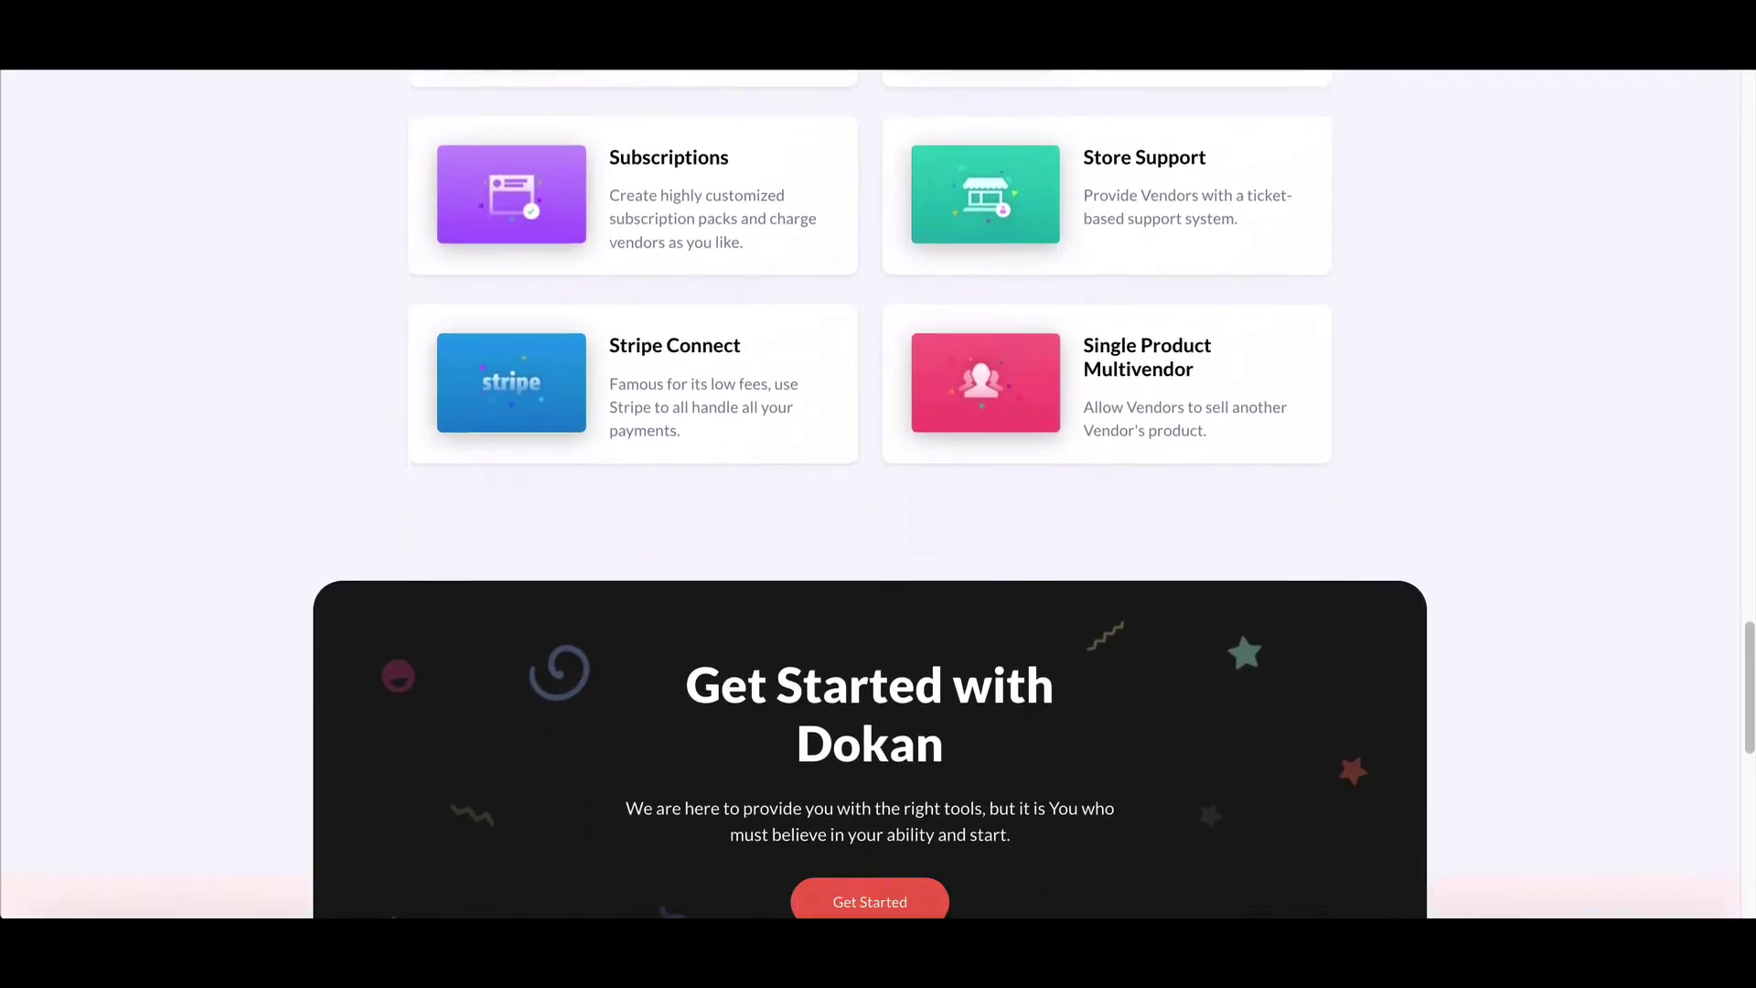
pyautogui.scroll(-1, 879, 494)
pyautogui.scroll(-1, 879, 494)
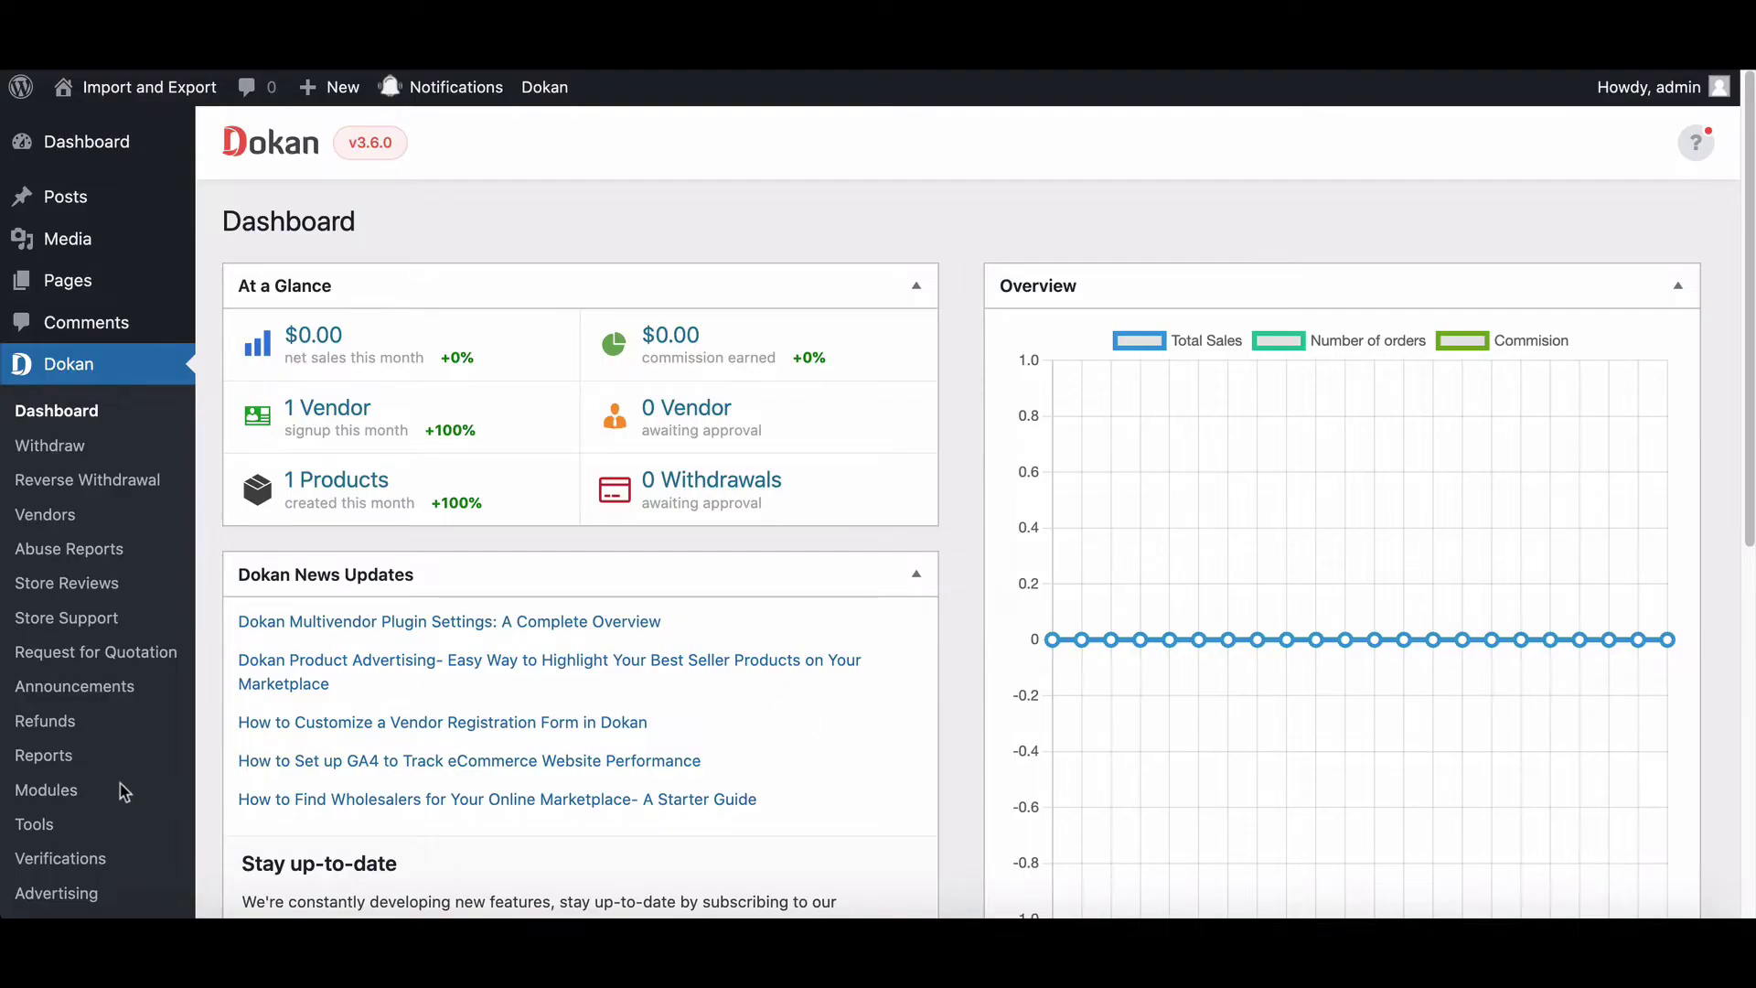
# - Enable the Vendor Product Importer and Exporter module from the Dokan Modules list
pyautogui.click(119, 783)
pyautogui.scroll(-5, 383, 771)
pyautogui.scroll(-5, 382, 772)
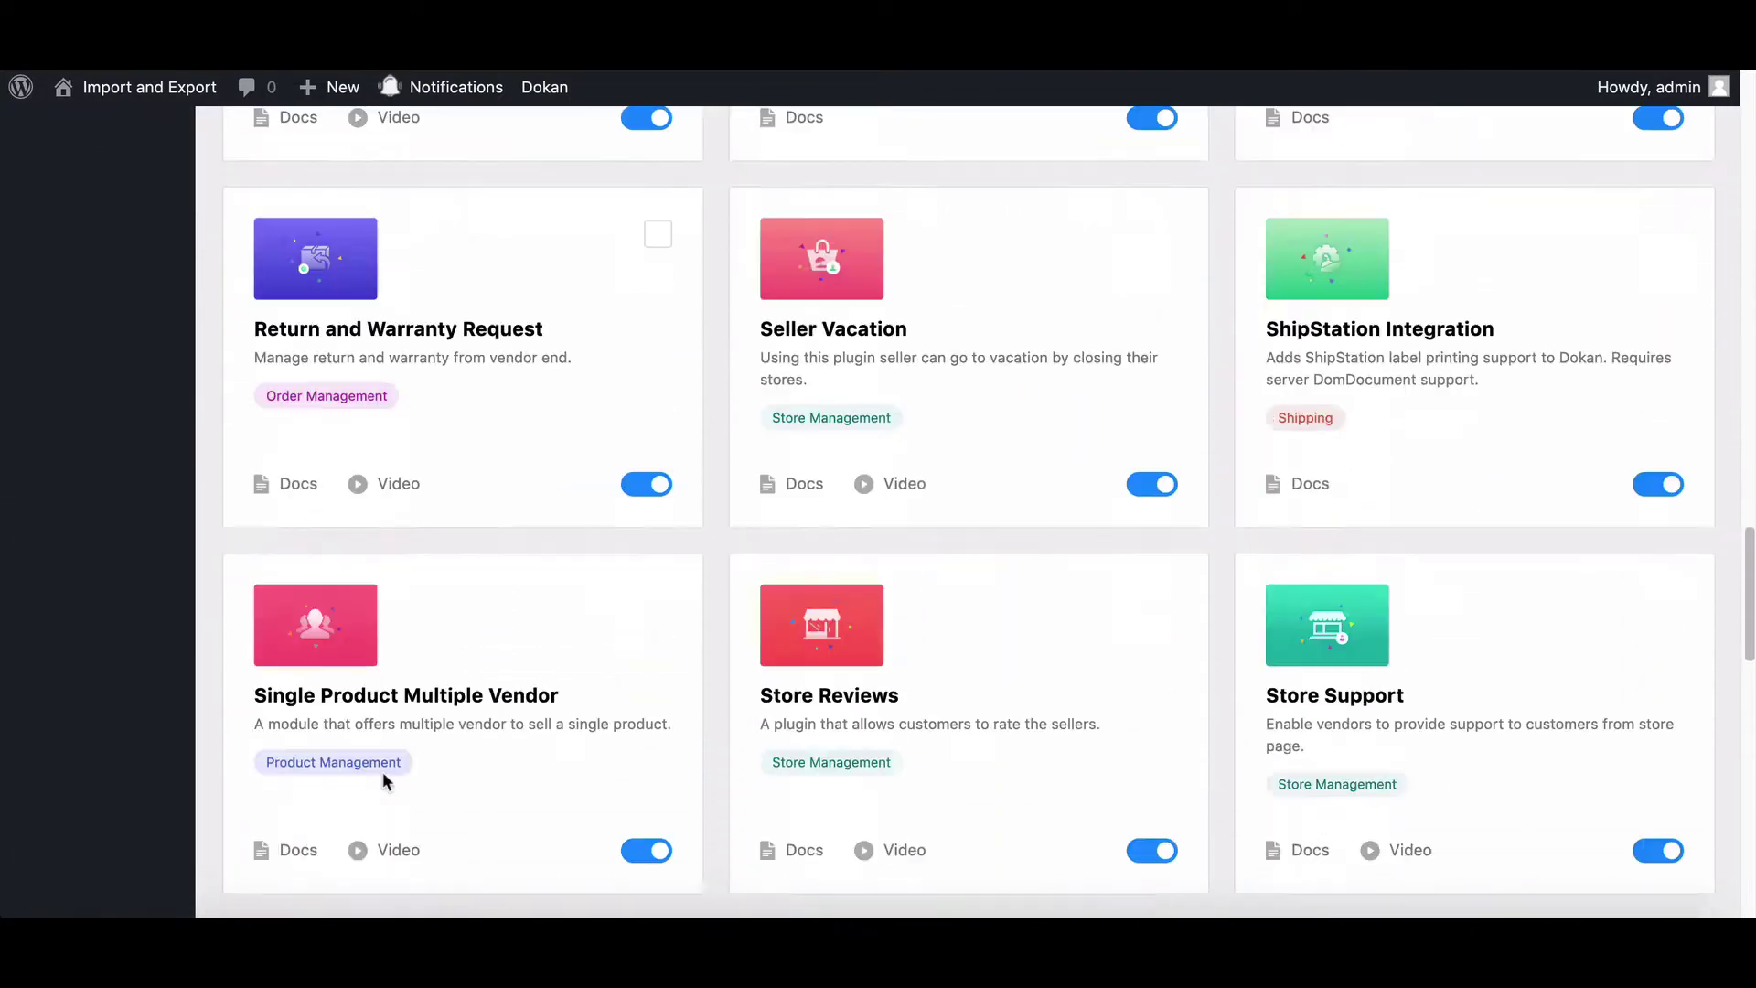
pyautogui.scroll(-5, 382, 771)
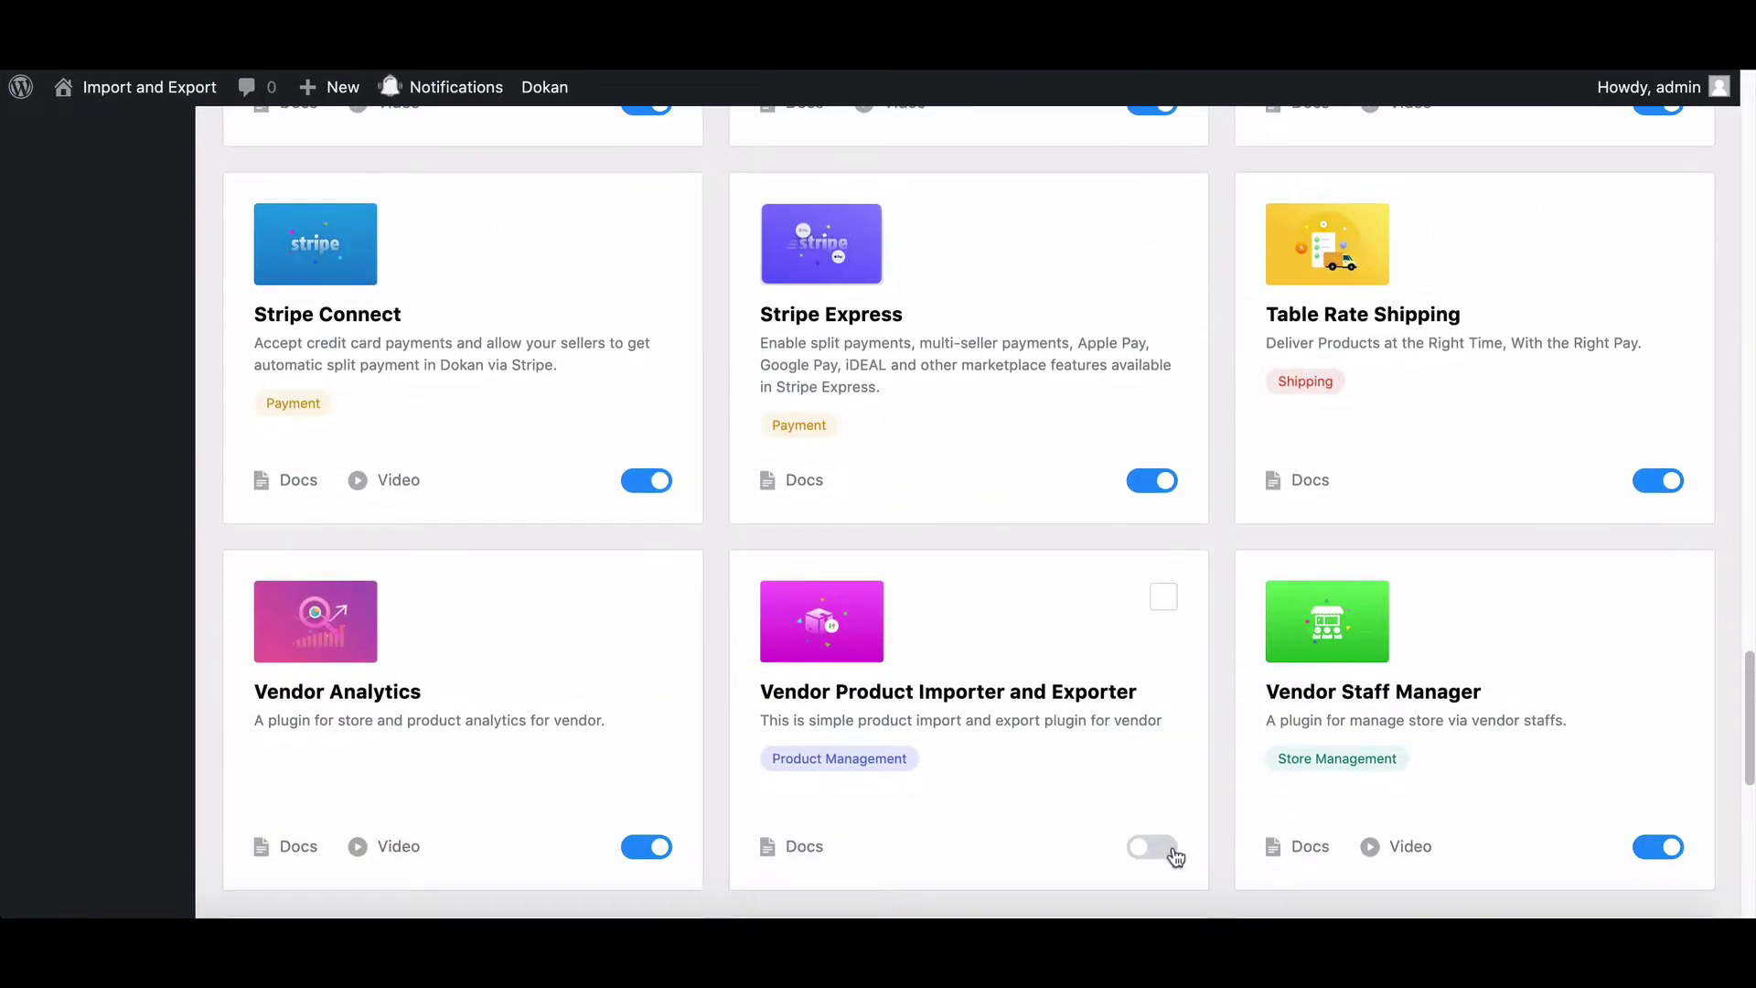
pyautogui.click(1152, 846)
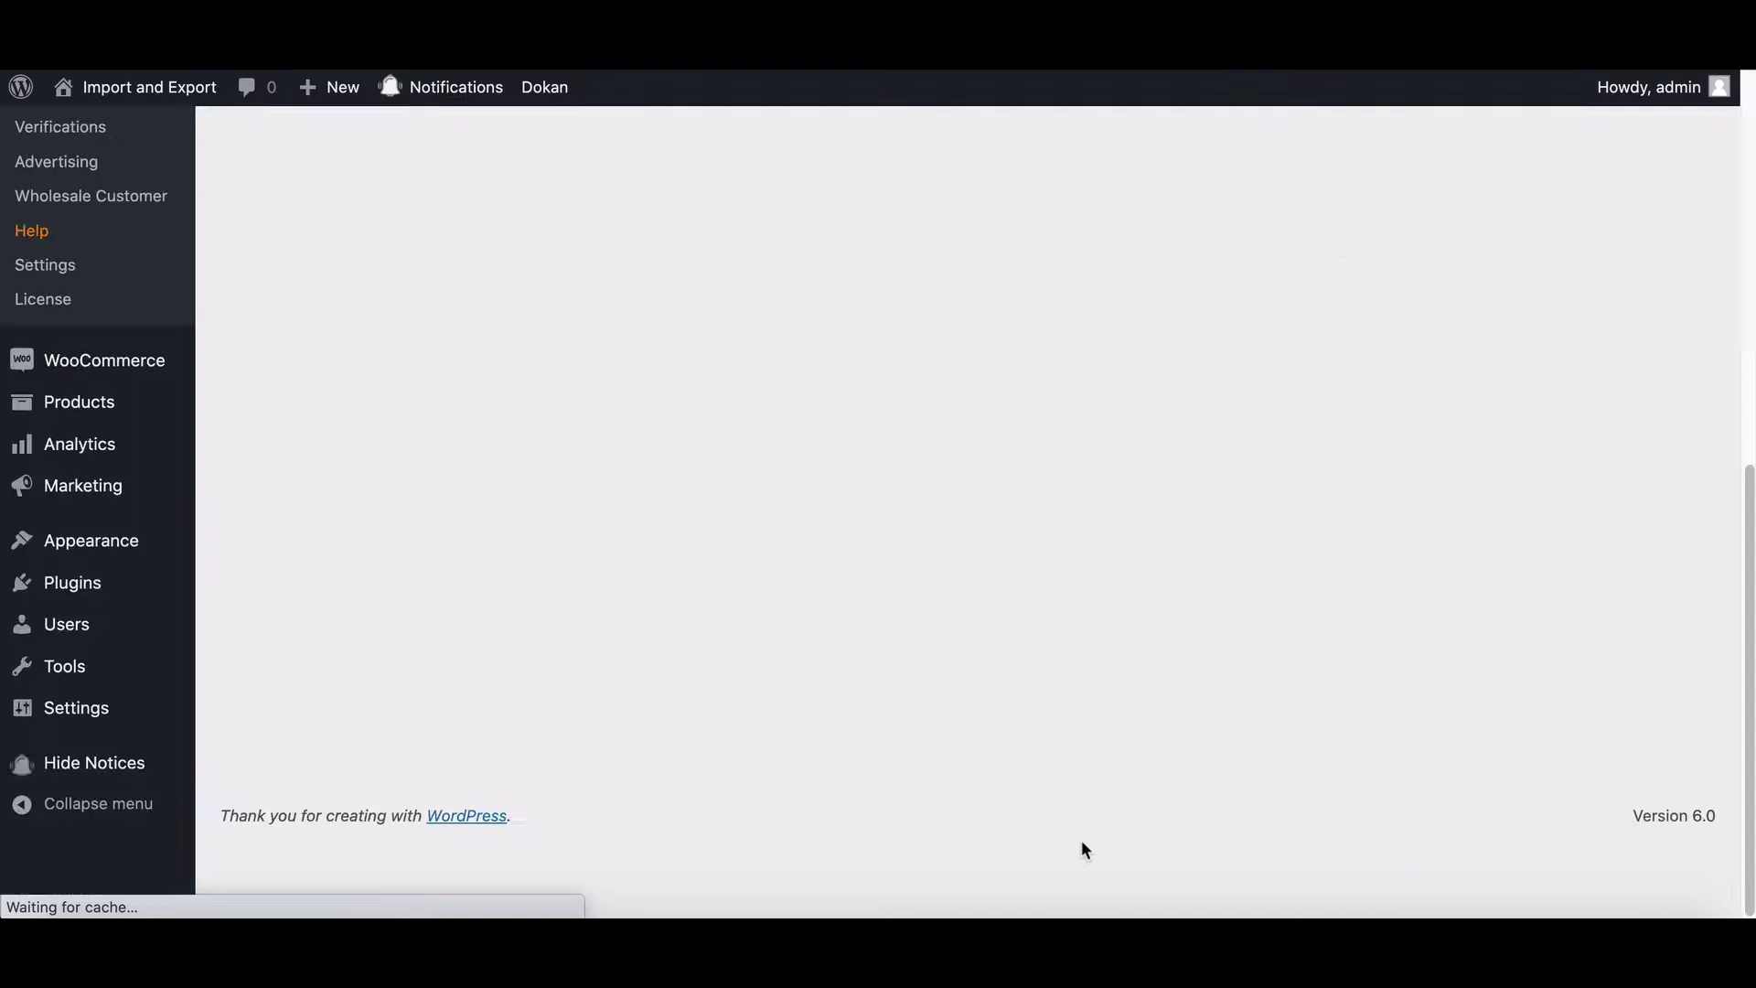
pyautogui.scroll(2, 1081, 849)
pyautogui.scroll(3, 1081, 850)
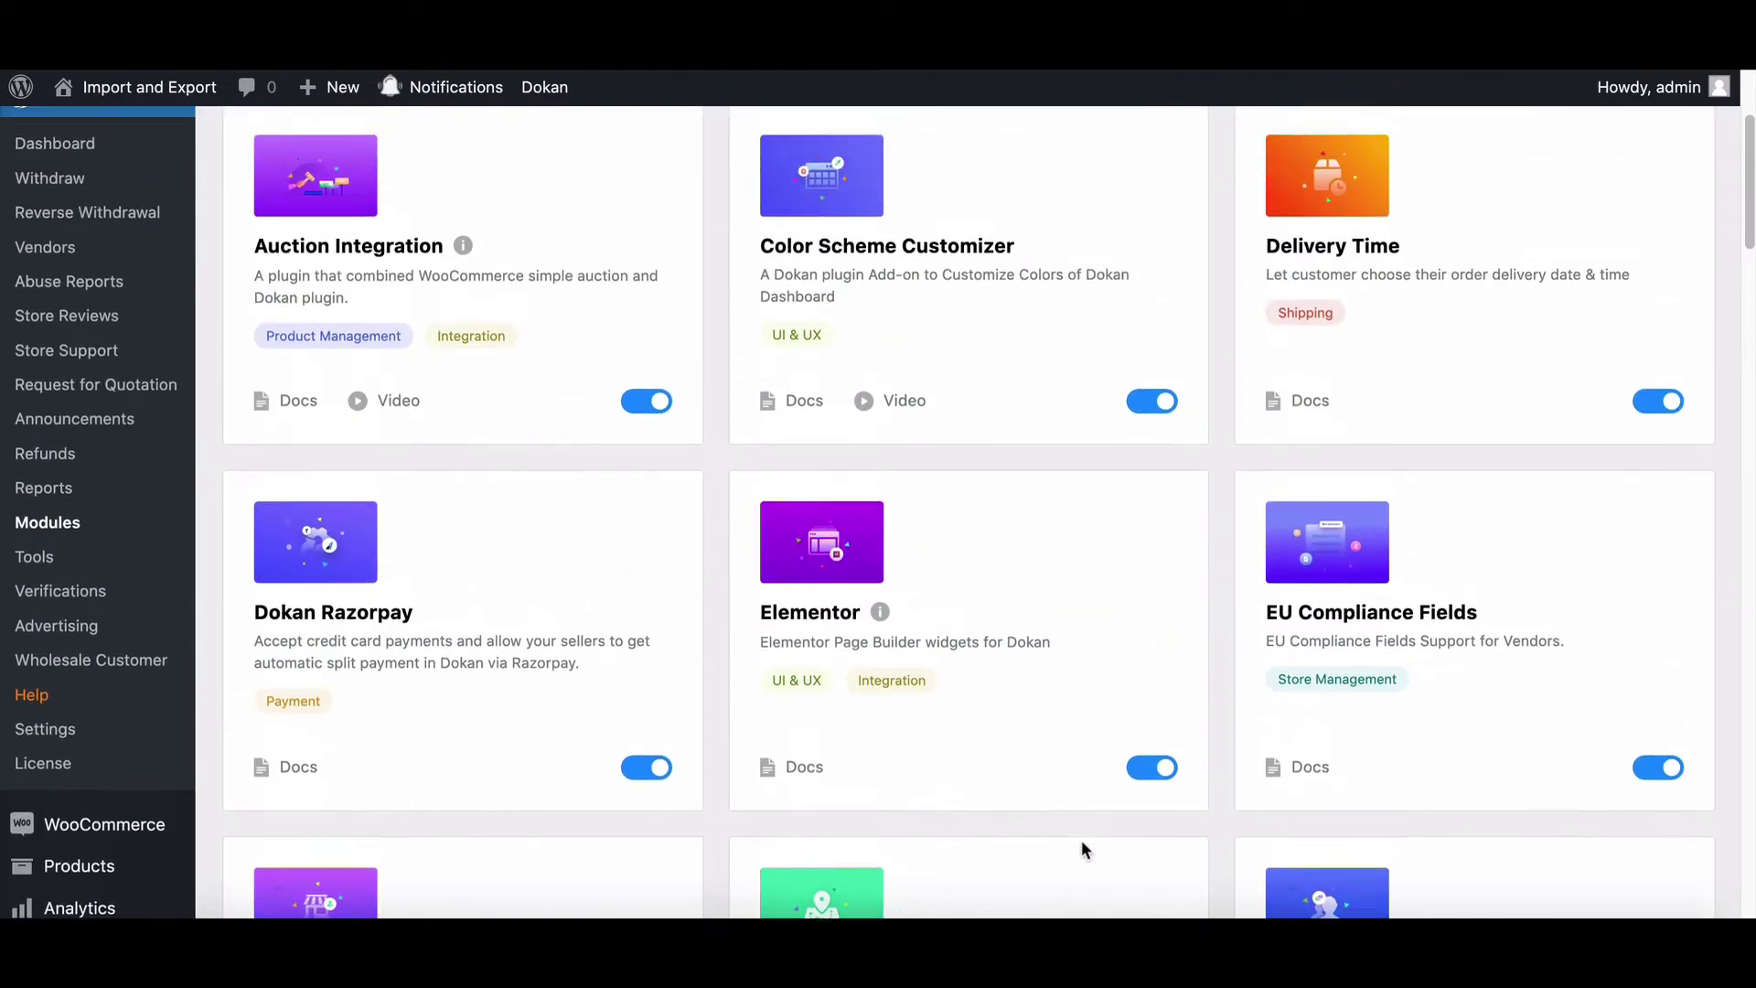
pyautogui.scroll(2, 1081, 850)
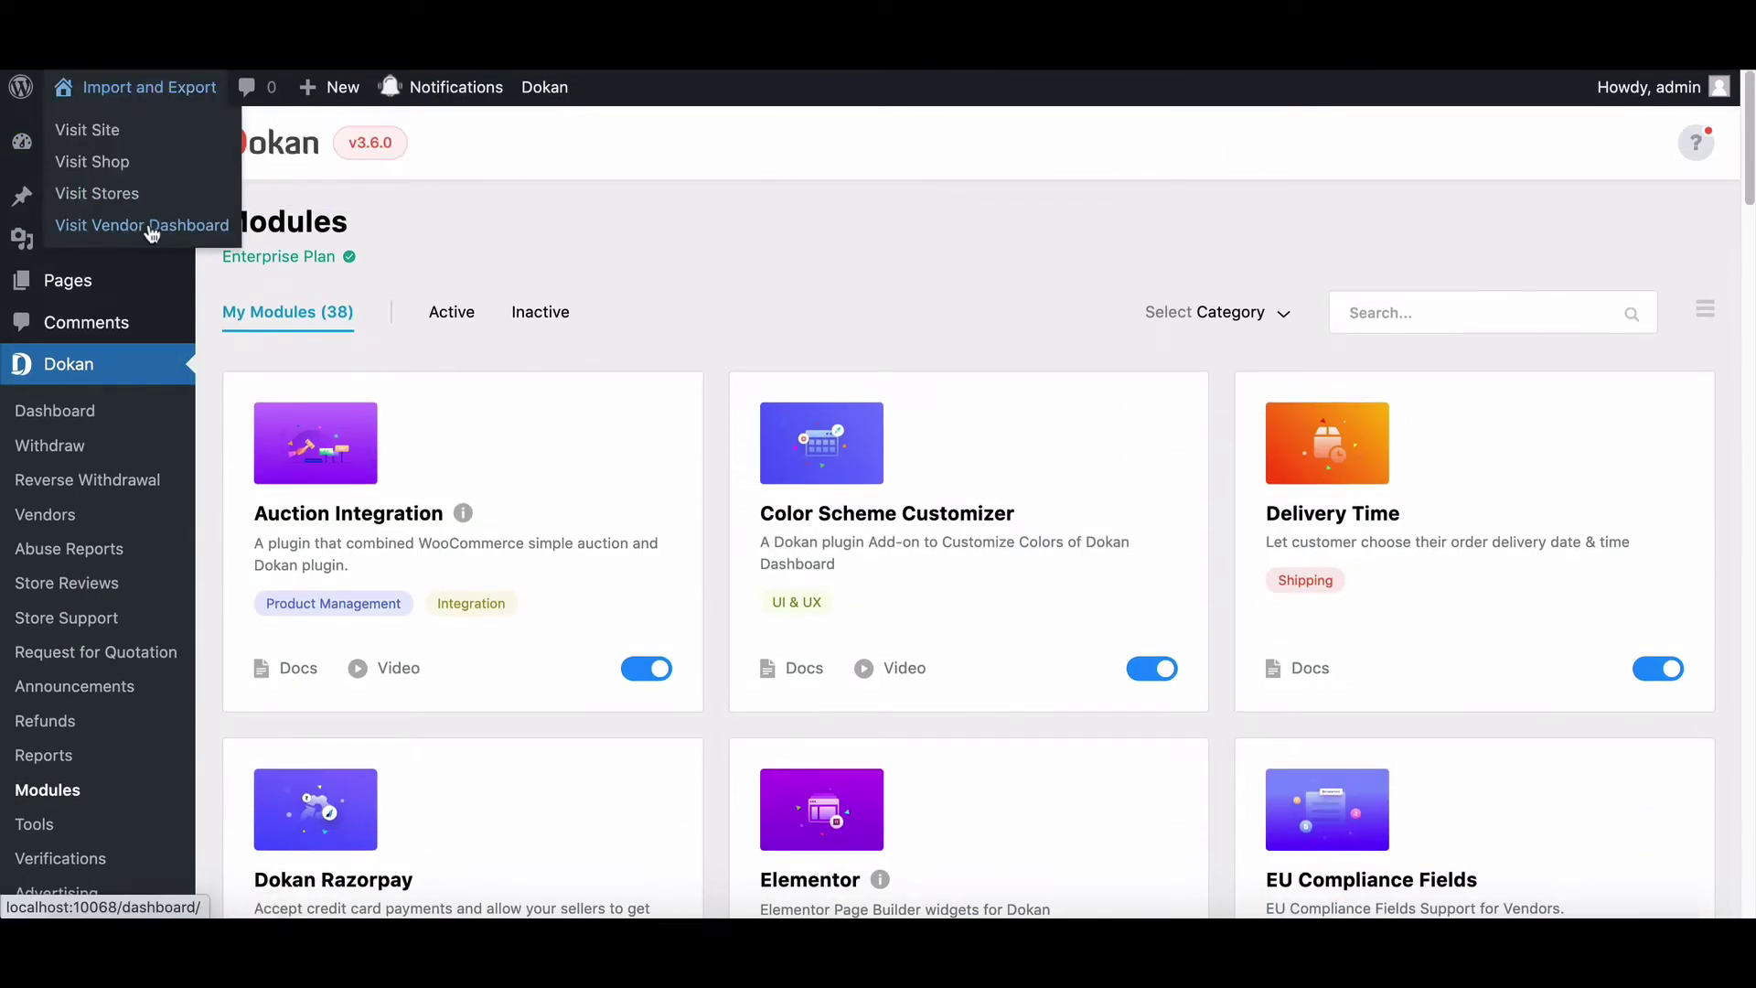
# - Visit the vendor dashboard and go to its Tools page for product import
pyautogui.click(159, 228)
pyautogui.scroll(-1, 264, 281)
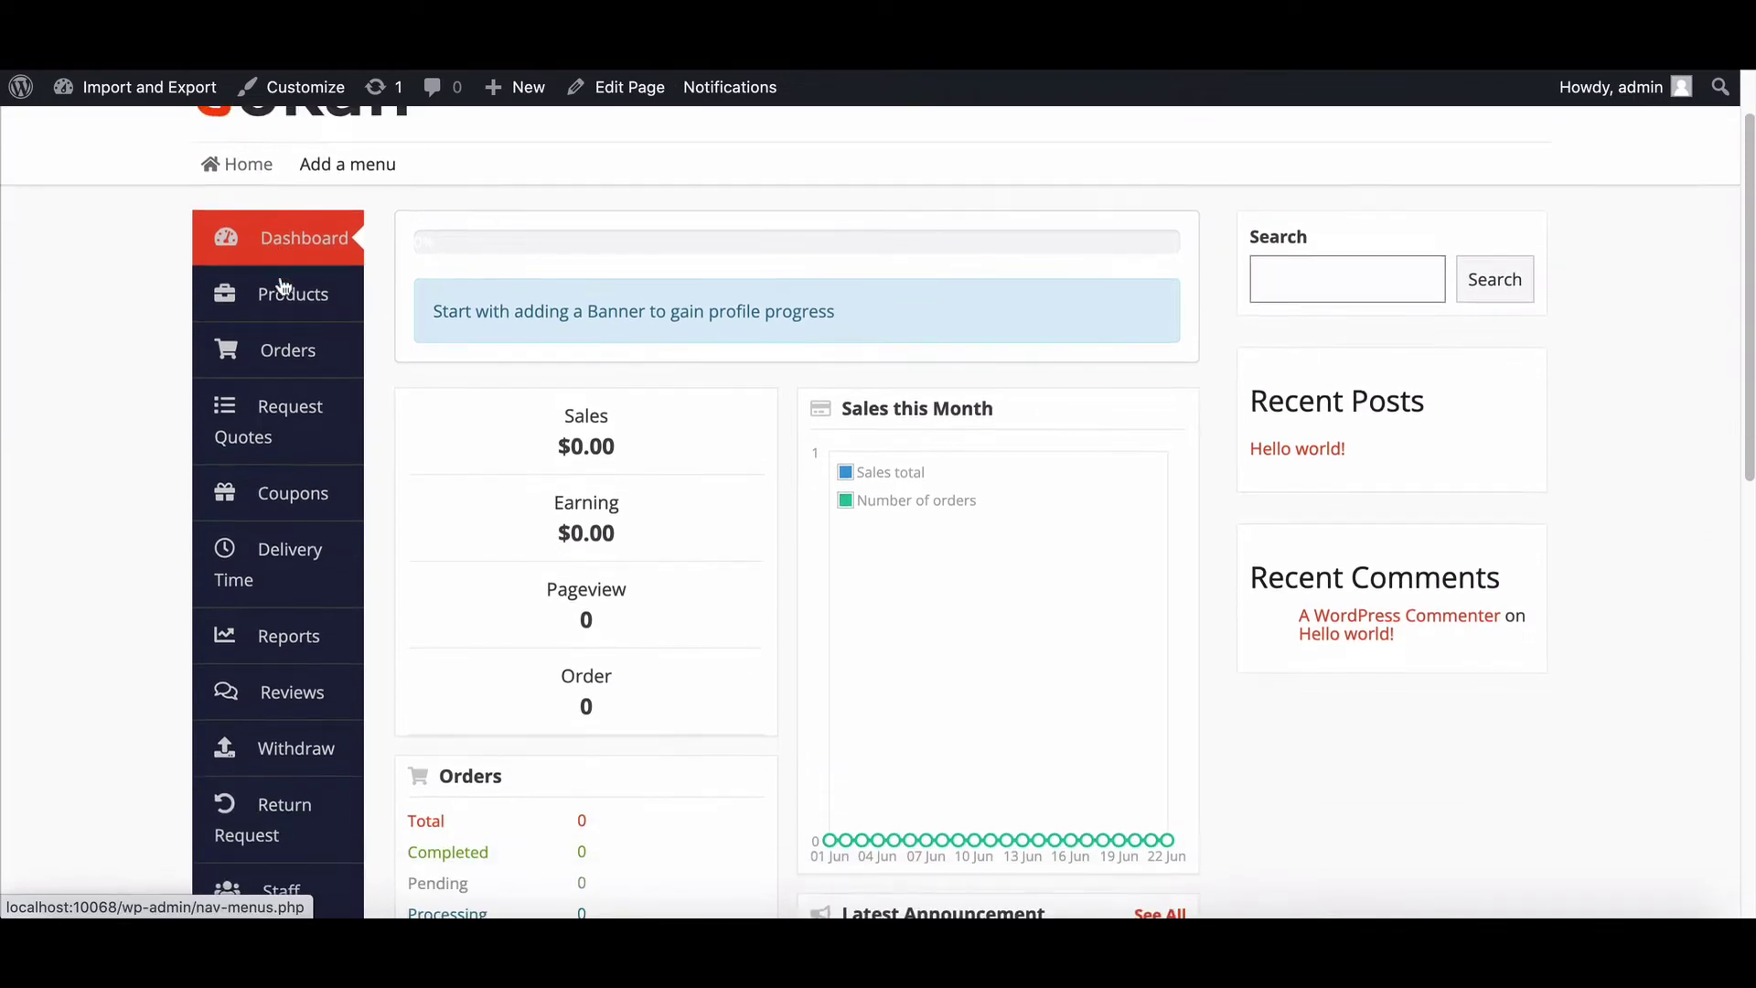
pyautogui.scroll(-1, 268, 286)
pyautogui.scroll(-2, 282, 285)
pyautogui.scroll(-2, 283, 285)
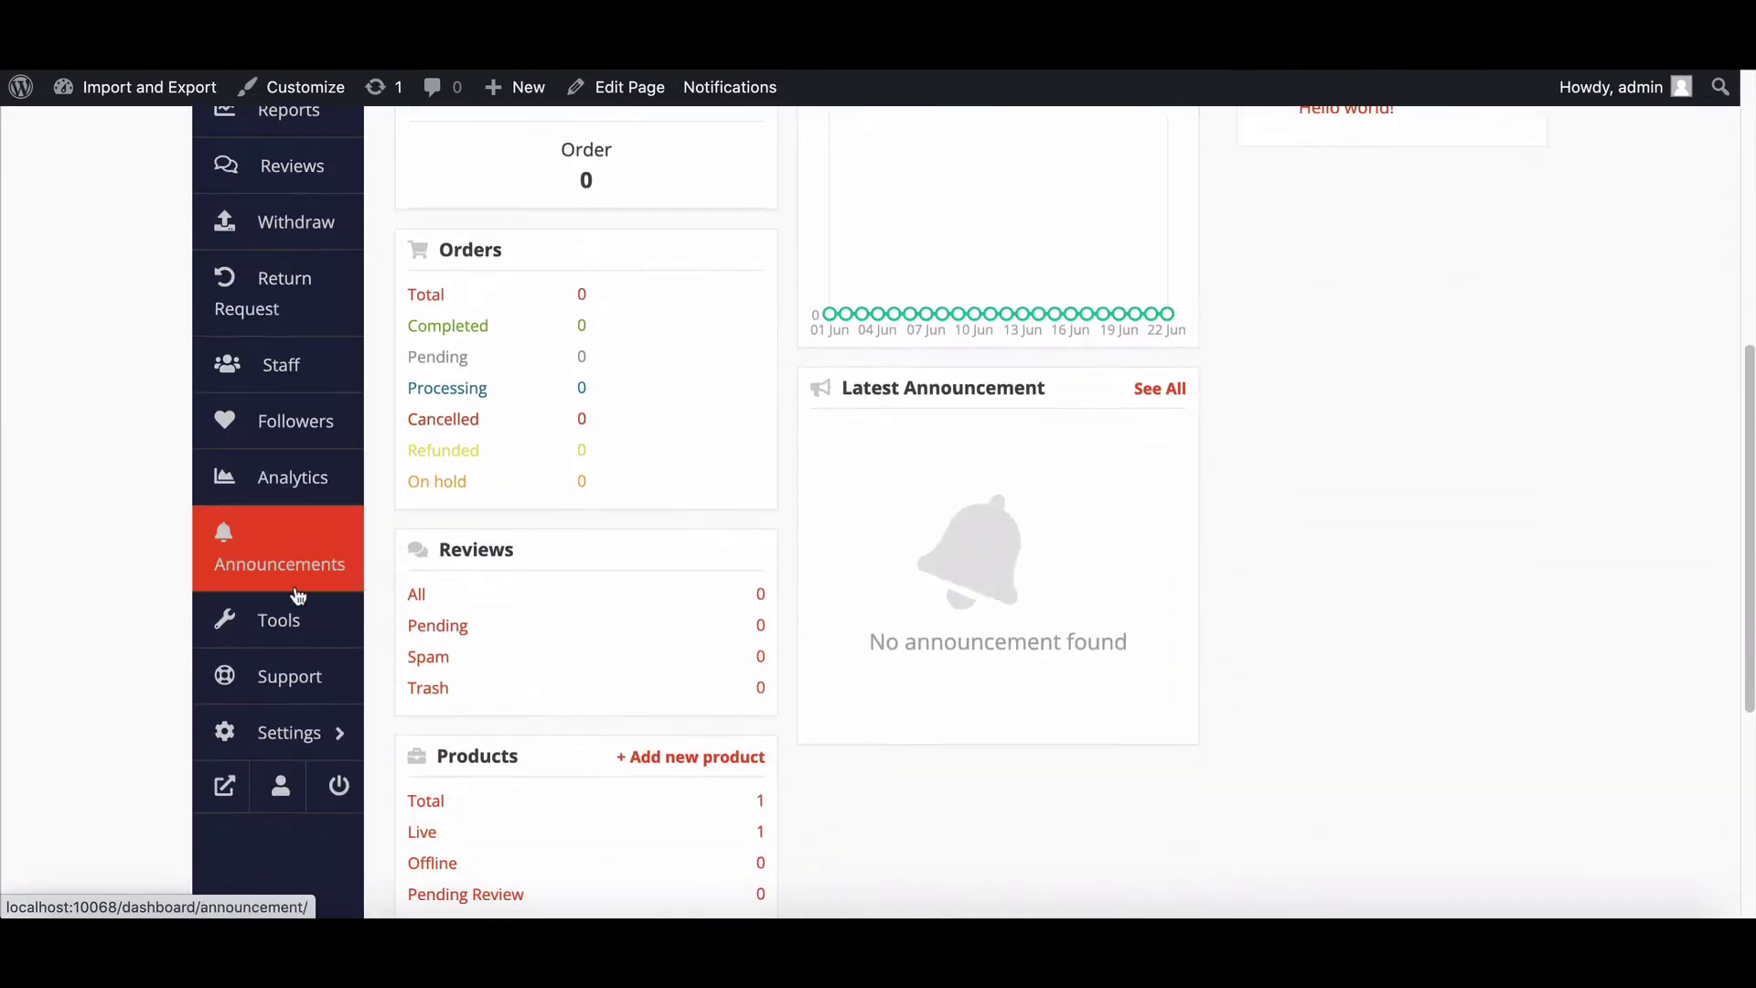
pyautogui.click(308, 632)
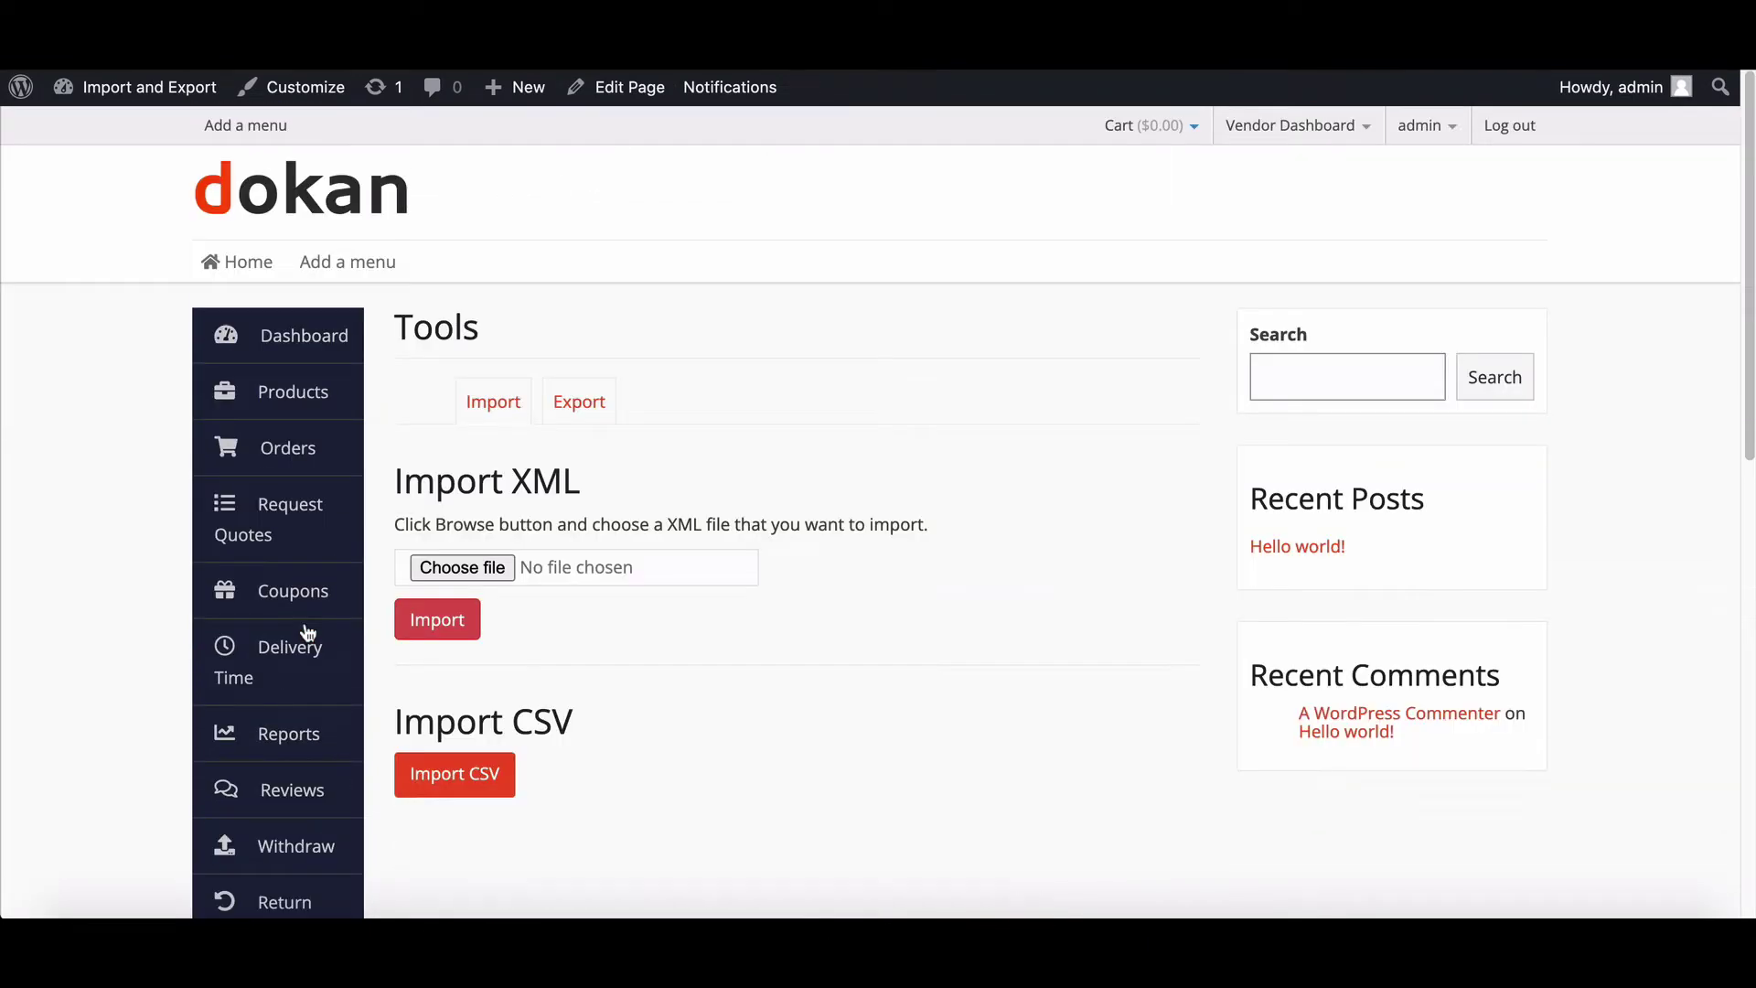
pyautogui.scroll(-1, 302, 627)
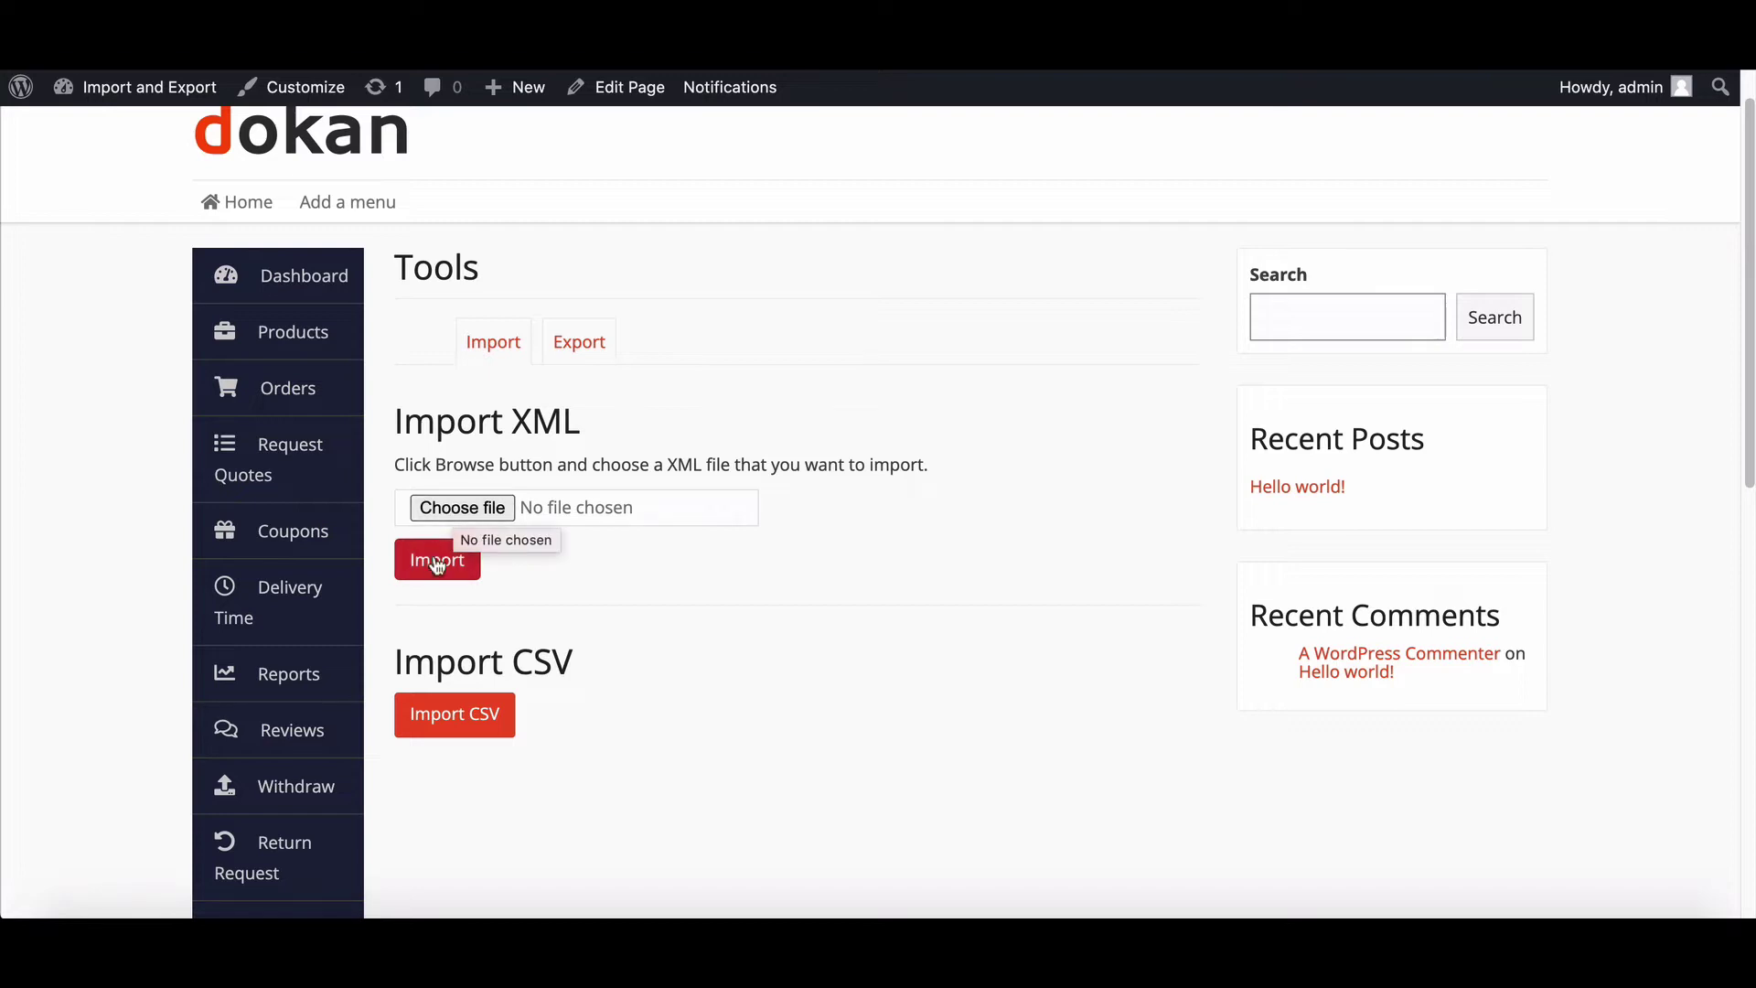
# - Import products.xml via Import XML, then check the imported drafts in the product list
pyautogui.click(453, 517)
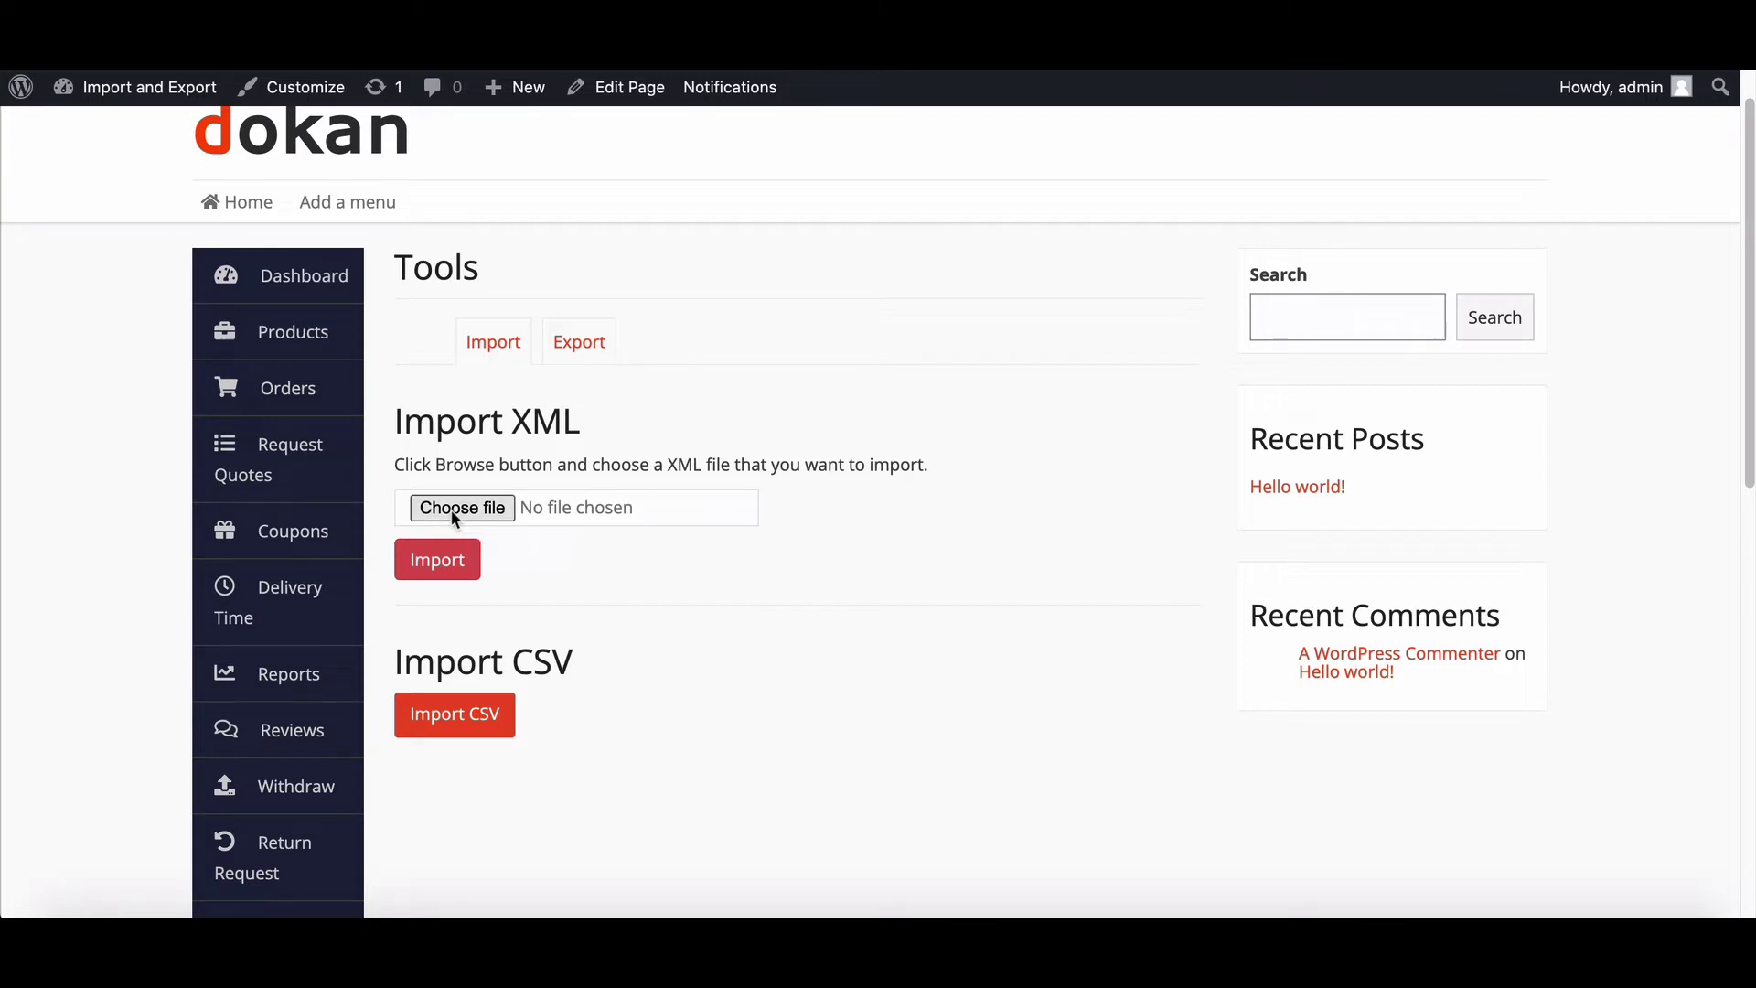
pyautogui.click(457, 563)
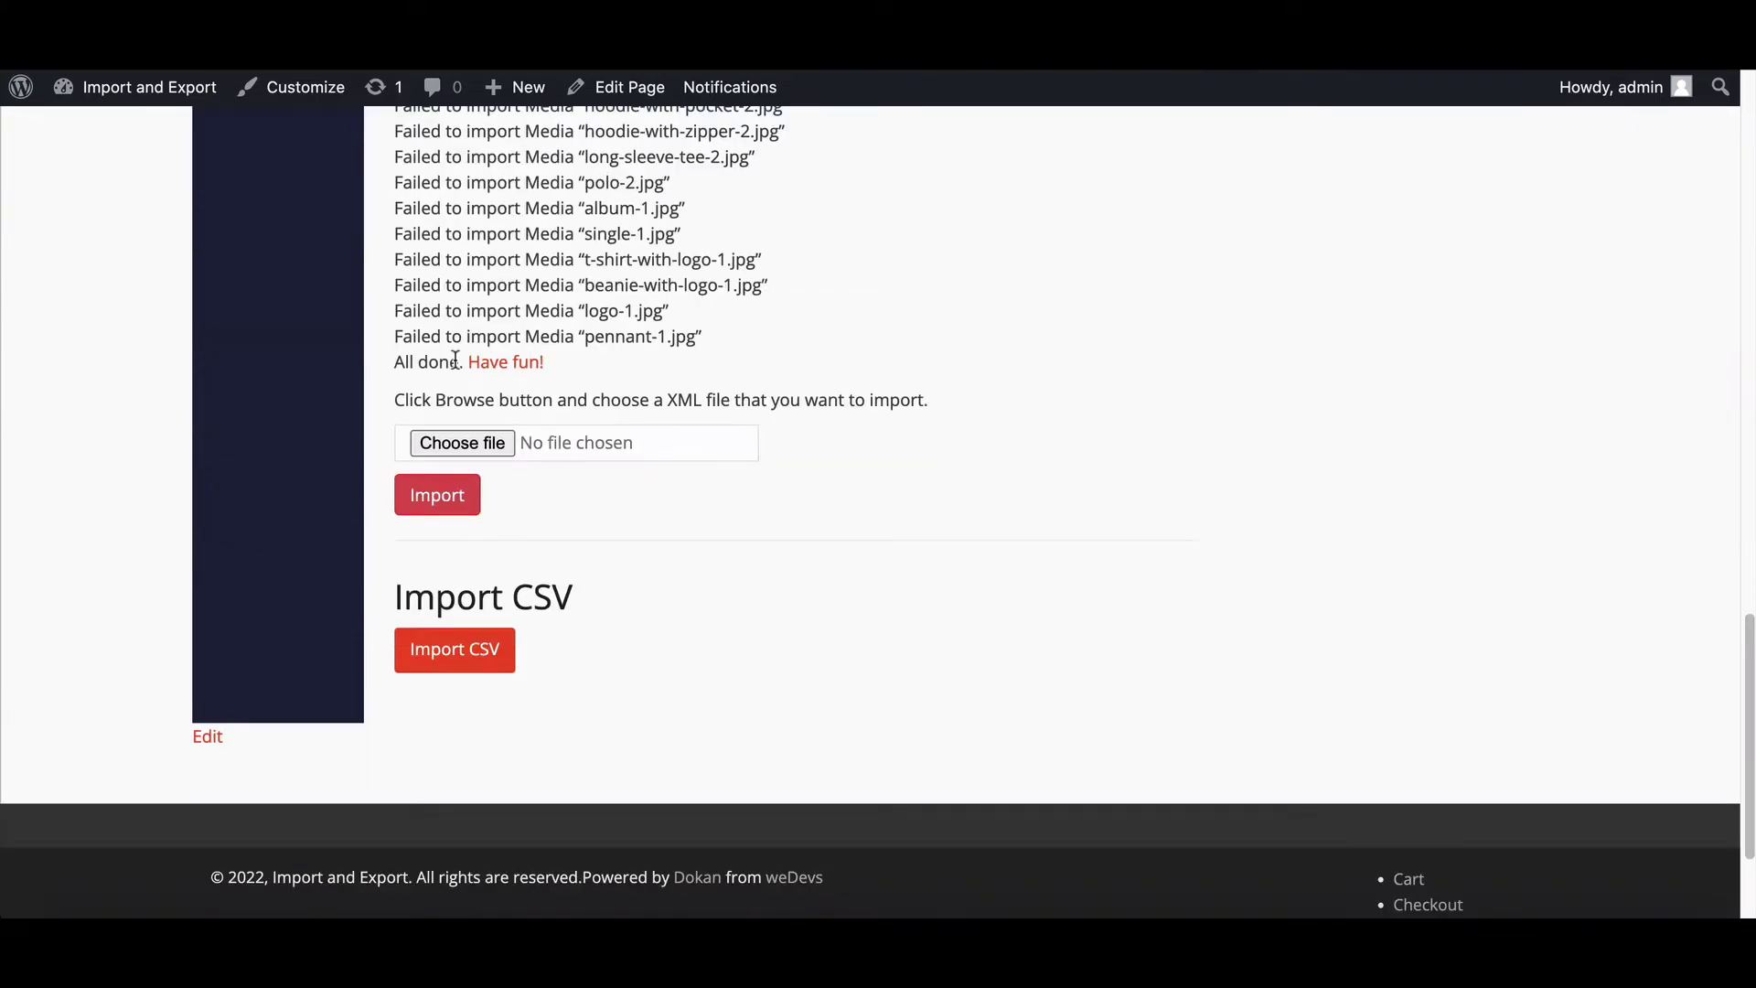
pyautogui.scroll(10, 292, 397)
pyautogui.scroll(10, 291, 396)
pyautogui.scroll(10, 292, 397)
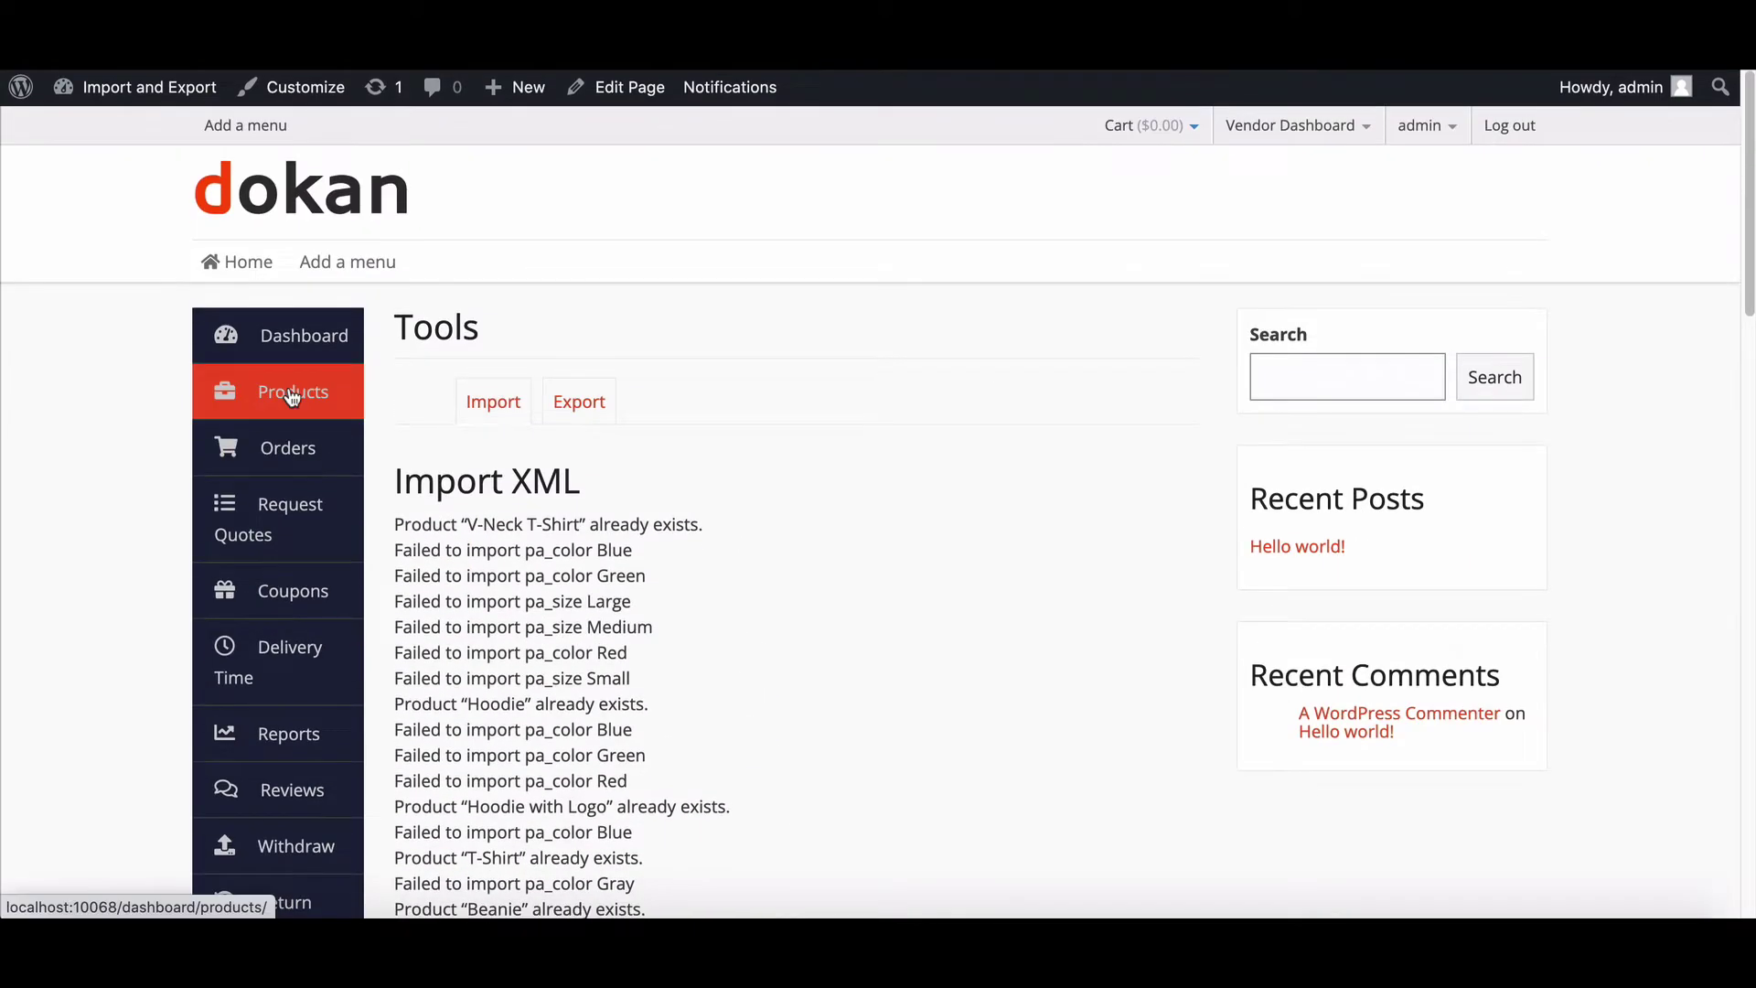
pyautogui.click(291, 397)
pyautogui.scroll(-2, 291, 397)
pyautogui.scroll(-5, 291, 396)
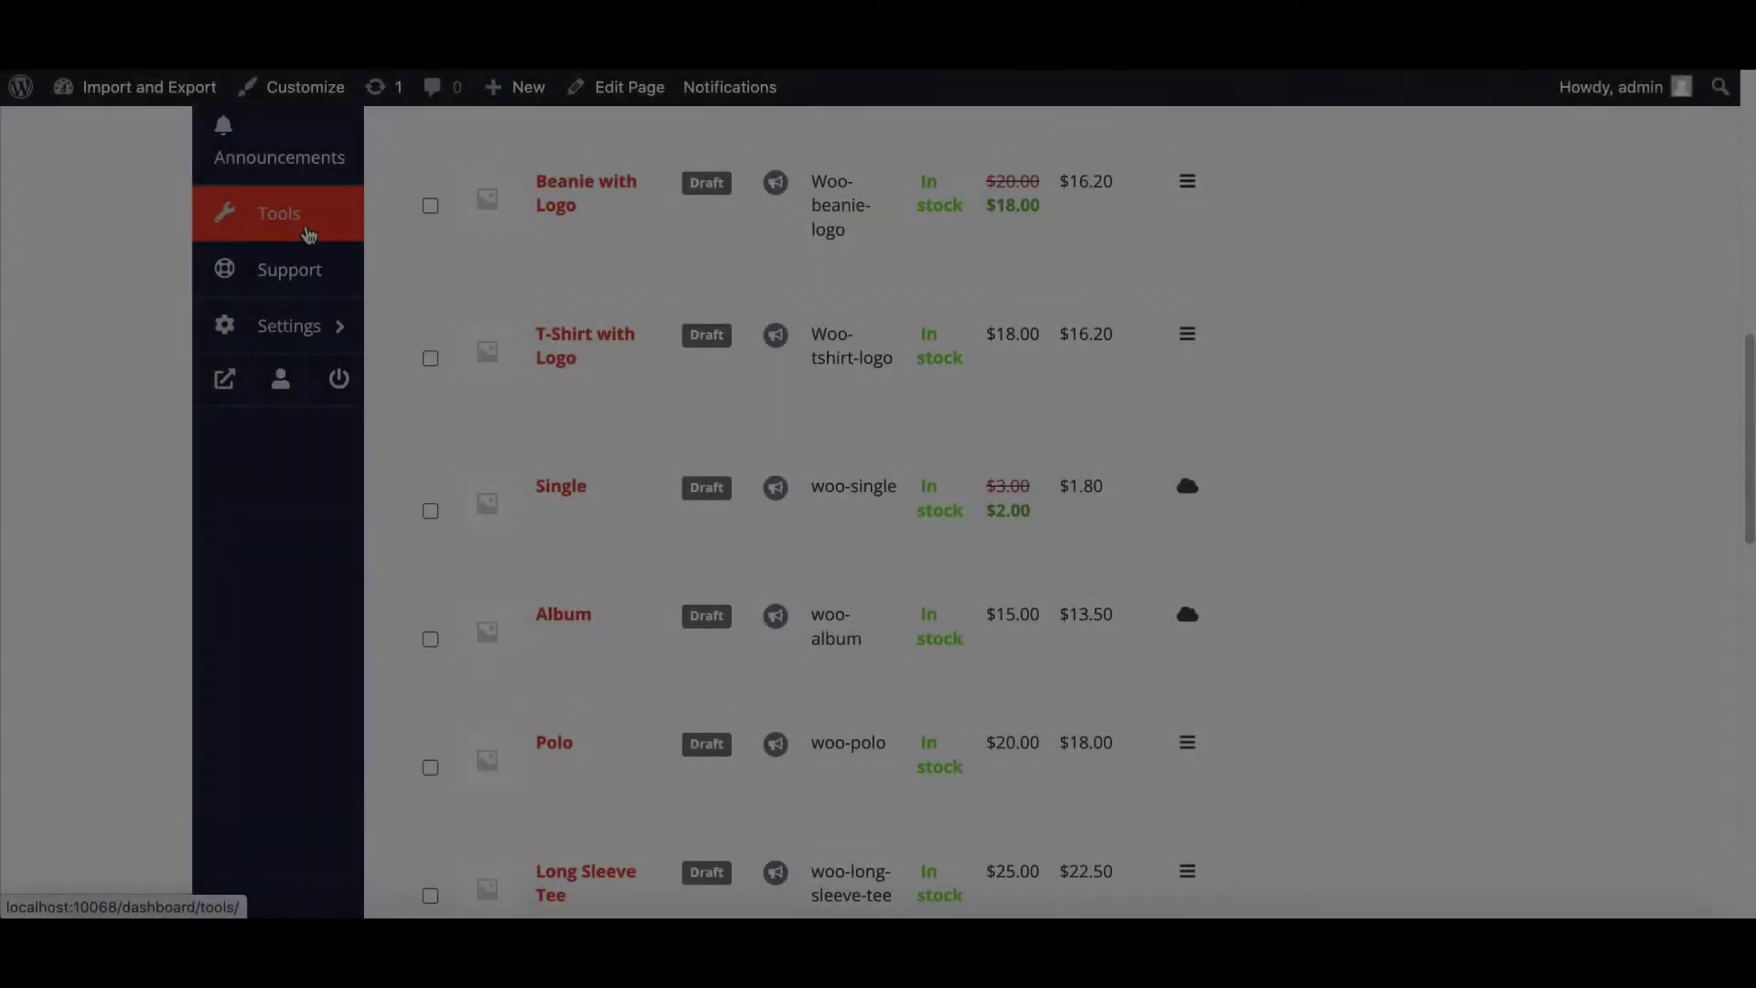
# - Start a CSV import from Tools and select csv_products.csv as the file to import
pyautogui.click(278, 214)
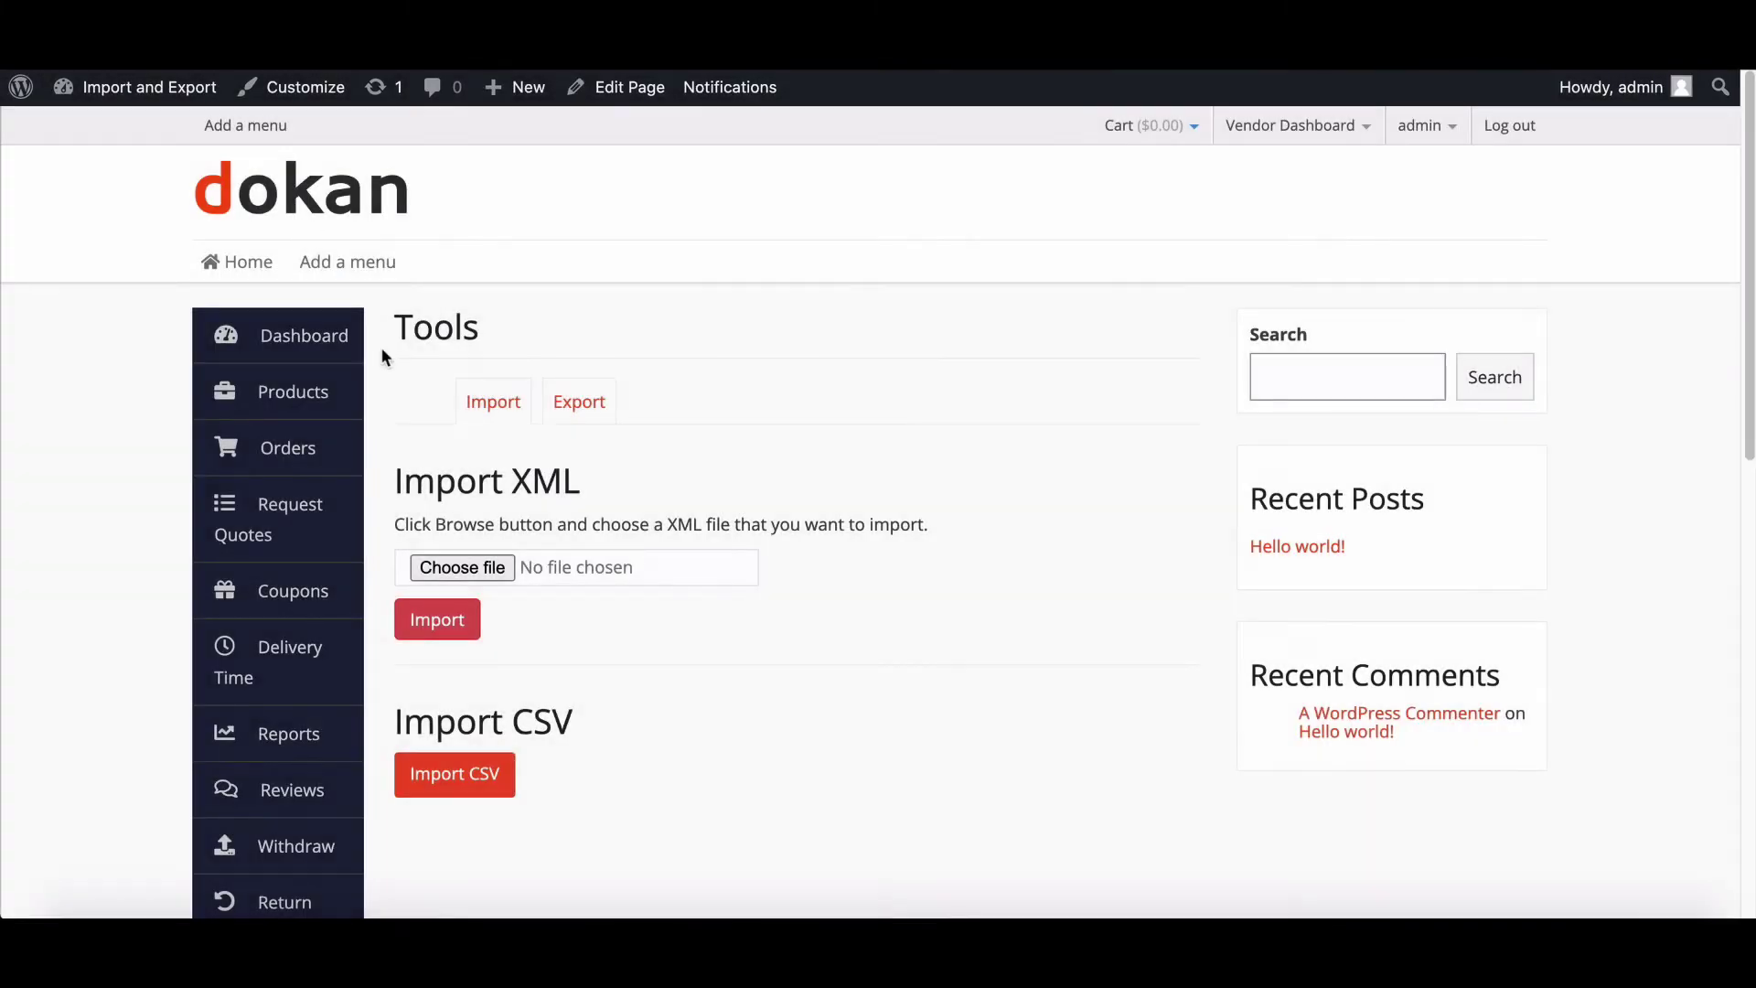
pyautogui.scroll(-3, 382, 354)
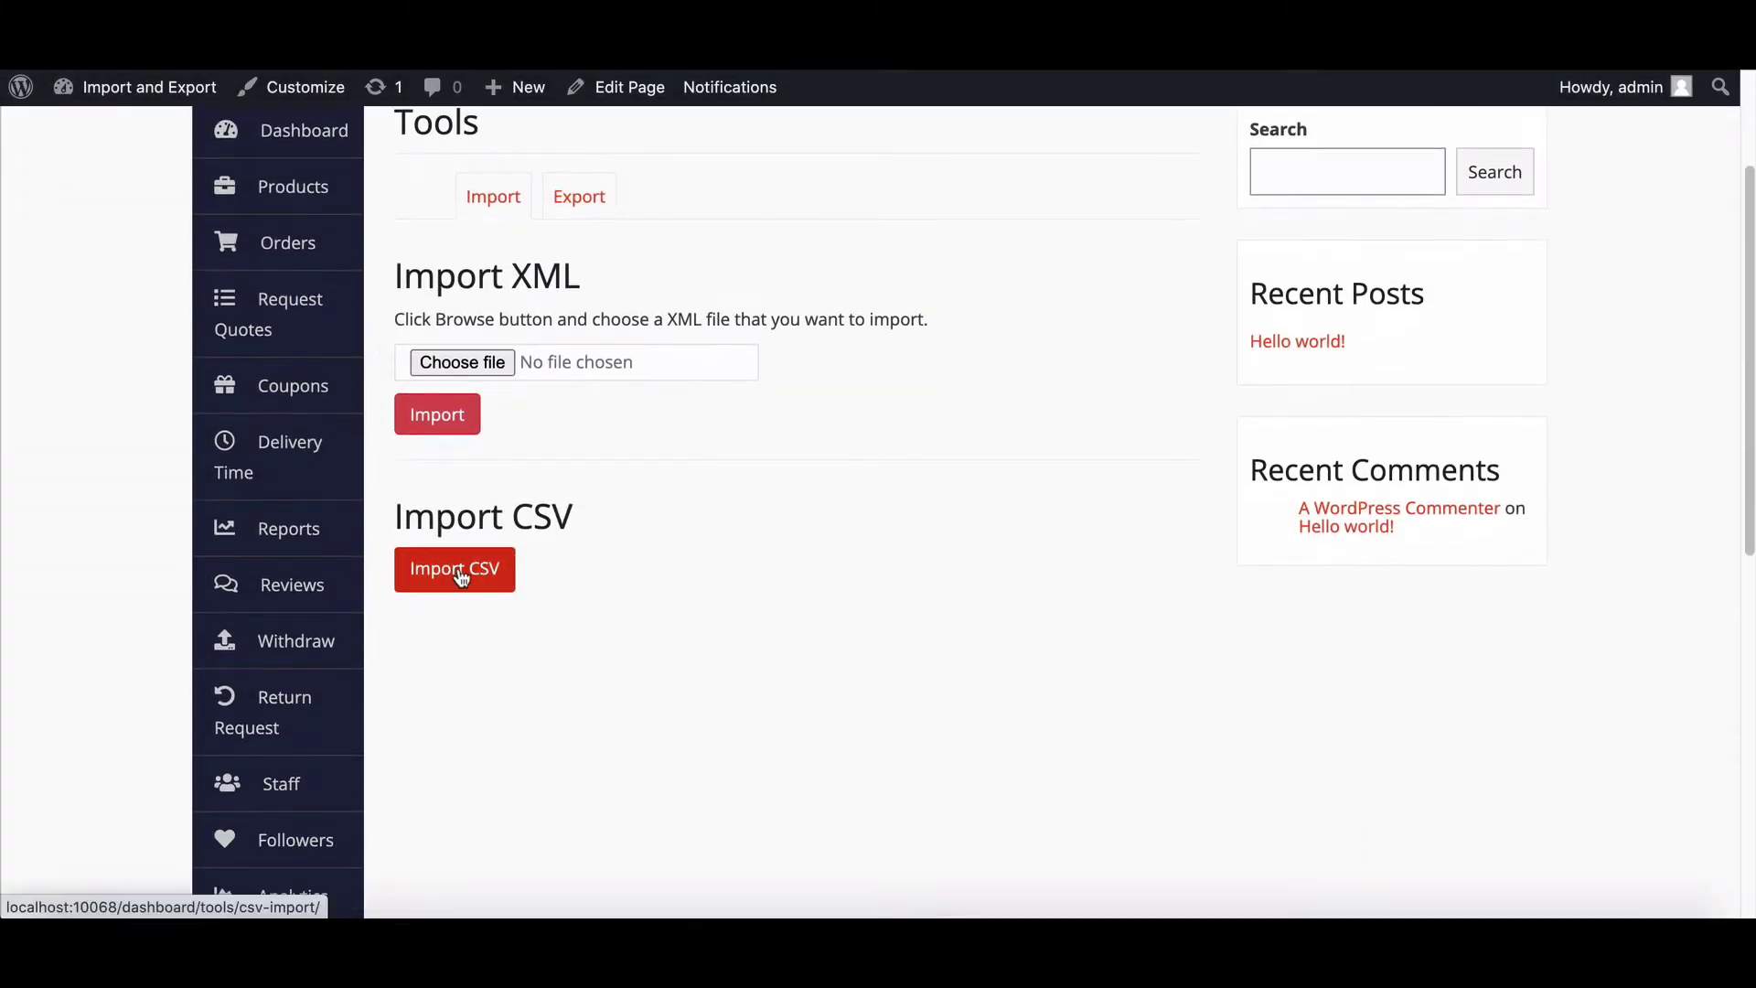
pyautogui.click(460, 576)
pyautogui.scroll(-3, 458, 576)
pyautogui.click(770, 465)
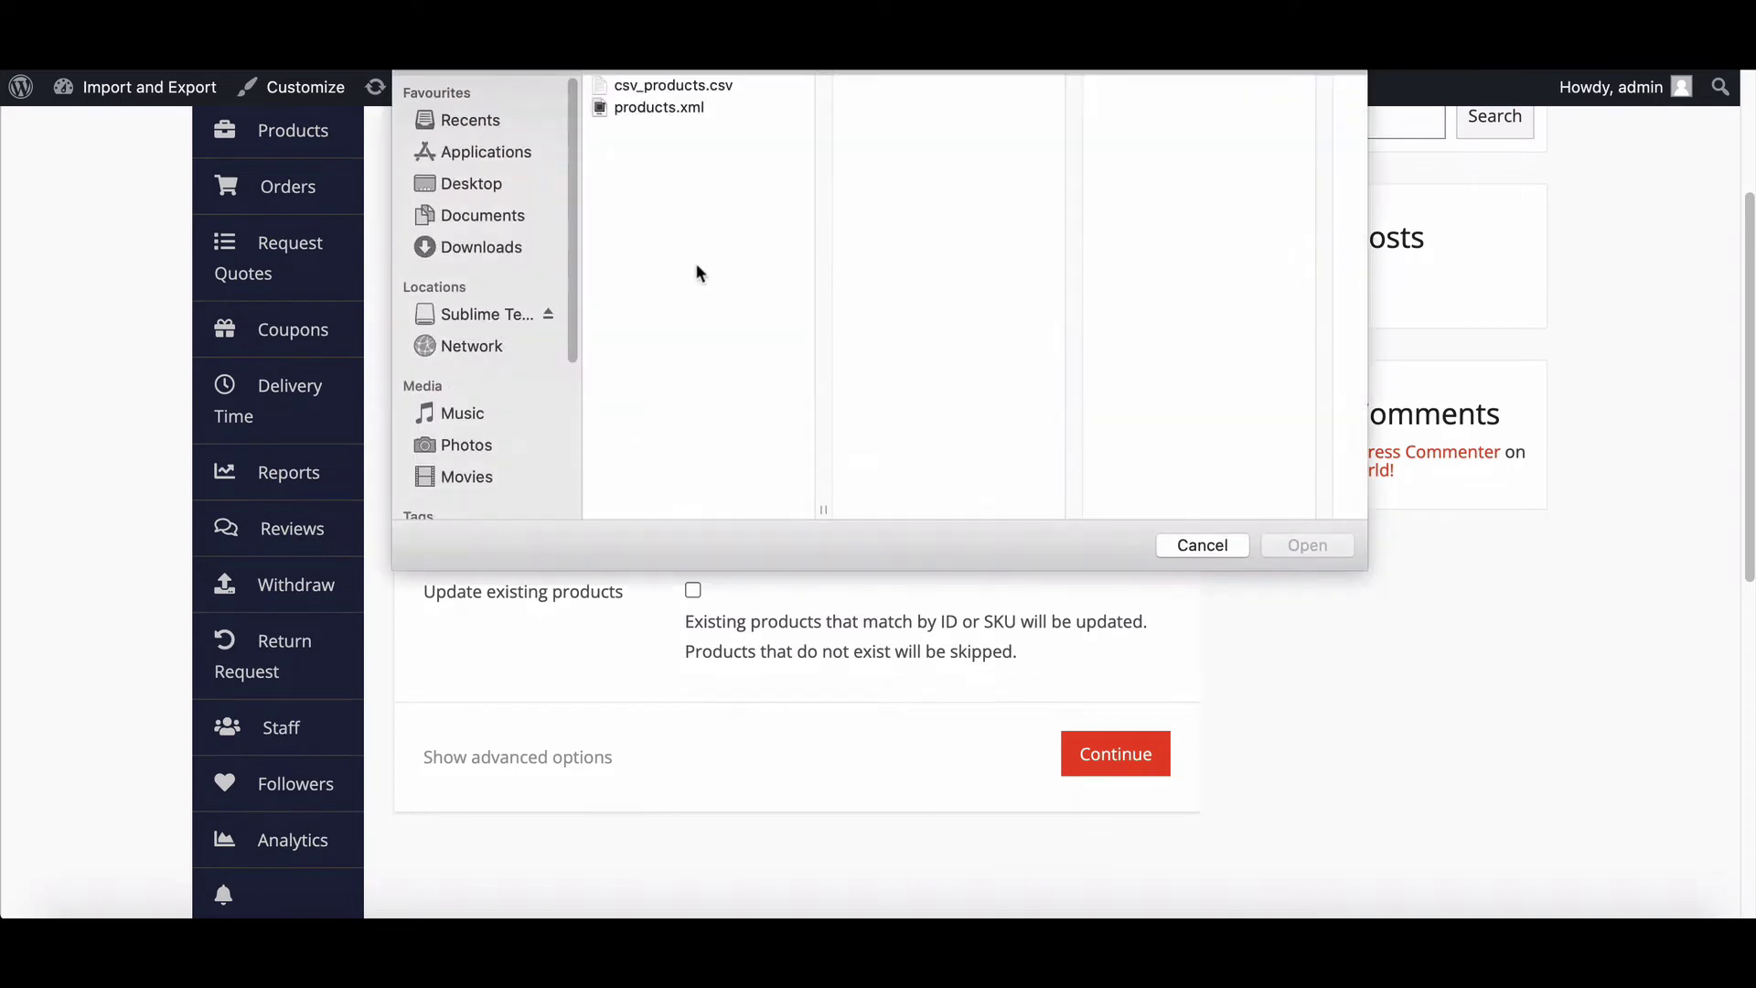
pyautogui.click(672, 85)
pyautogui.click(1320, 550)
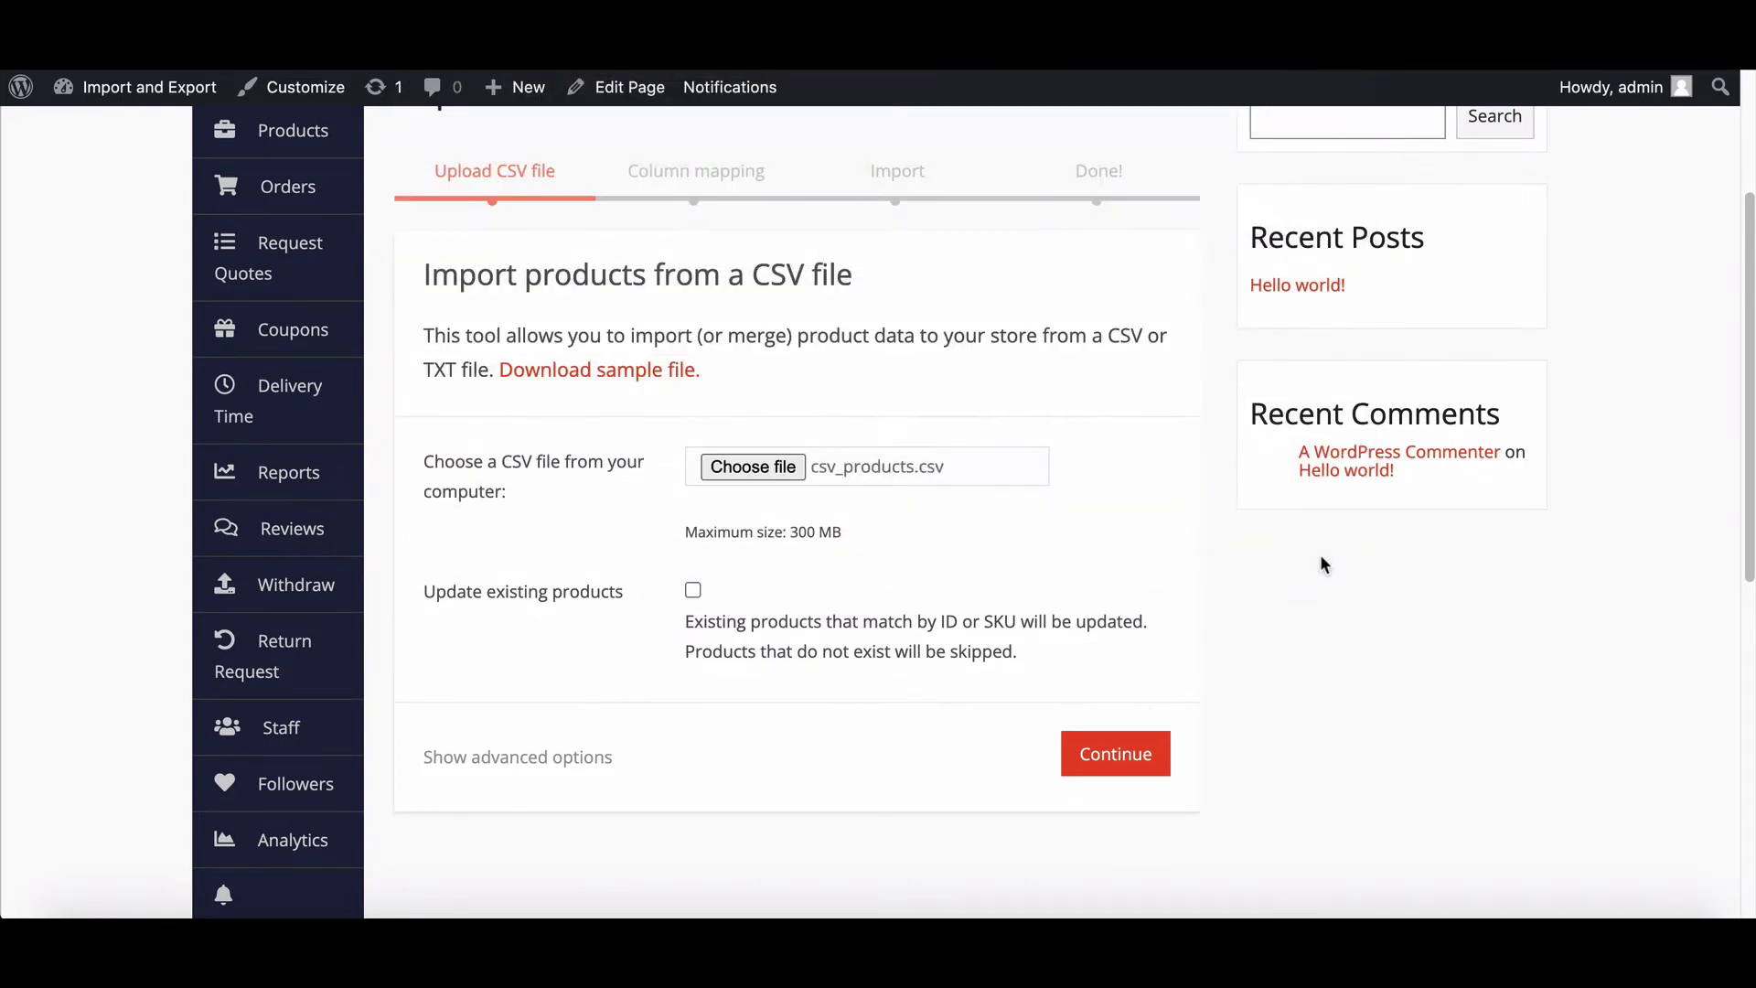
# - Continue through the default column mapping and run the importer
pyautogui.click(1107, 762)
pyautogui.scroll(-5, 758, 735)
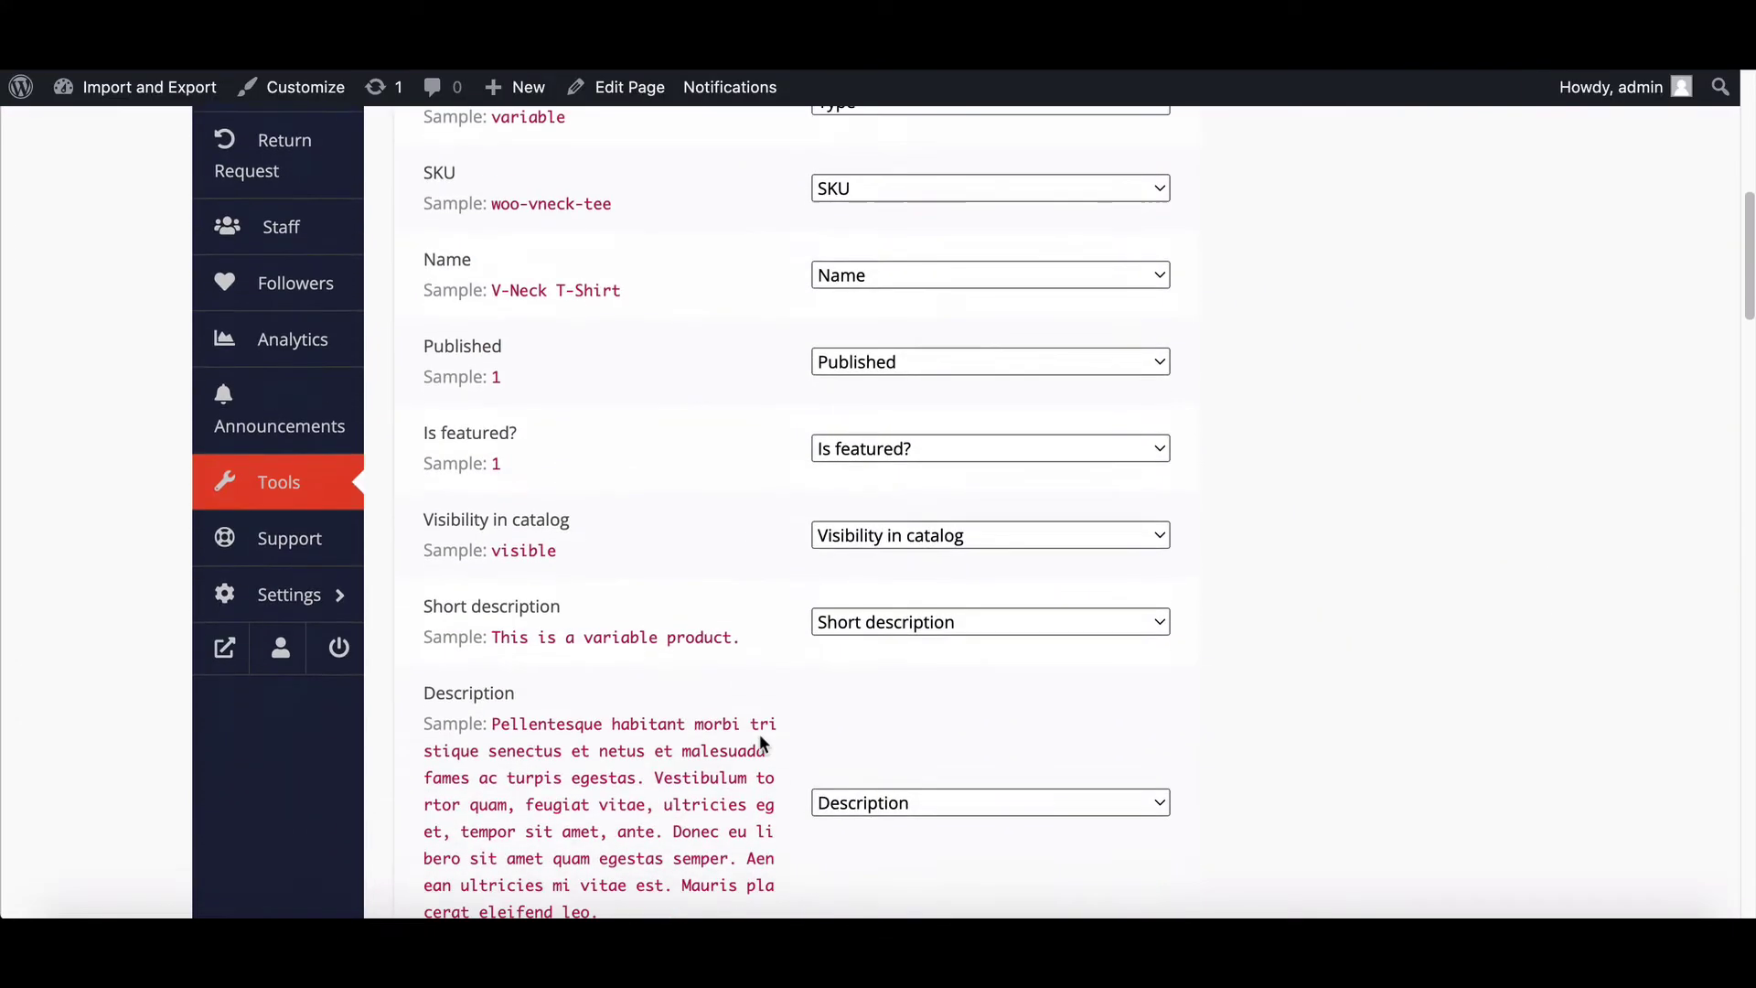
pyautogui.scroll(-3, 758, 733)
pyautogui.scroll(-3, 759, 734)
pyautogui.scroll(-5, 759, 733)
pyautogui.scroll(-3, 759, 735)
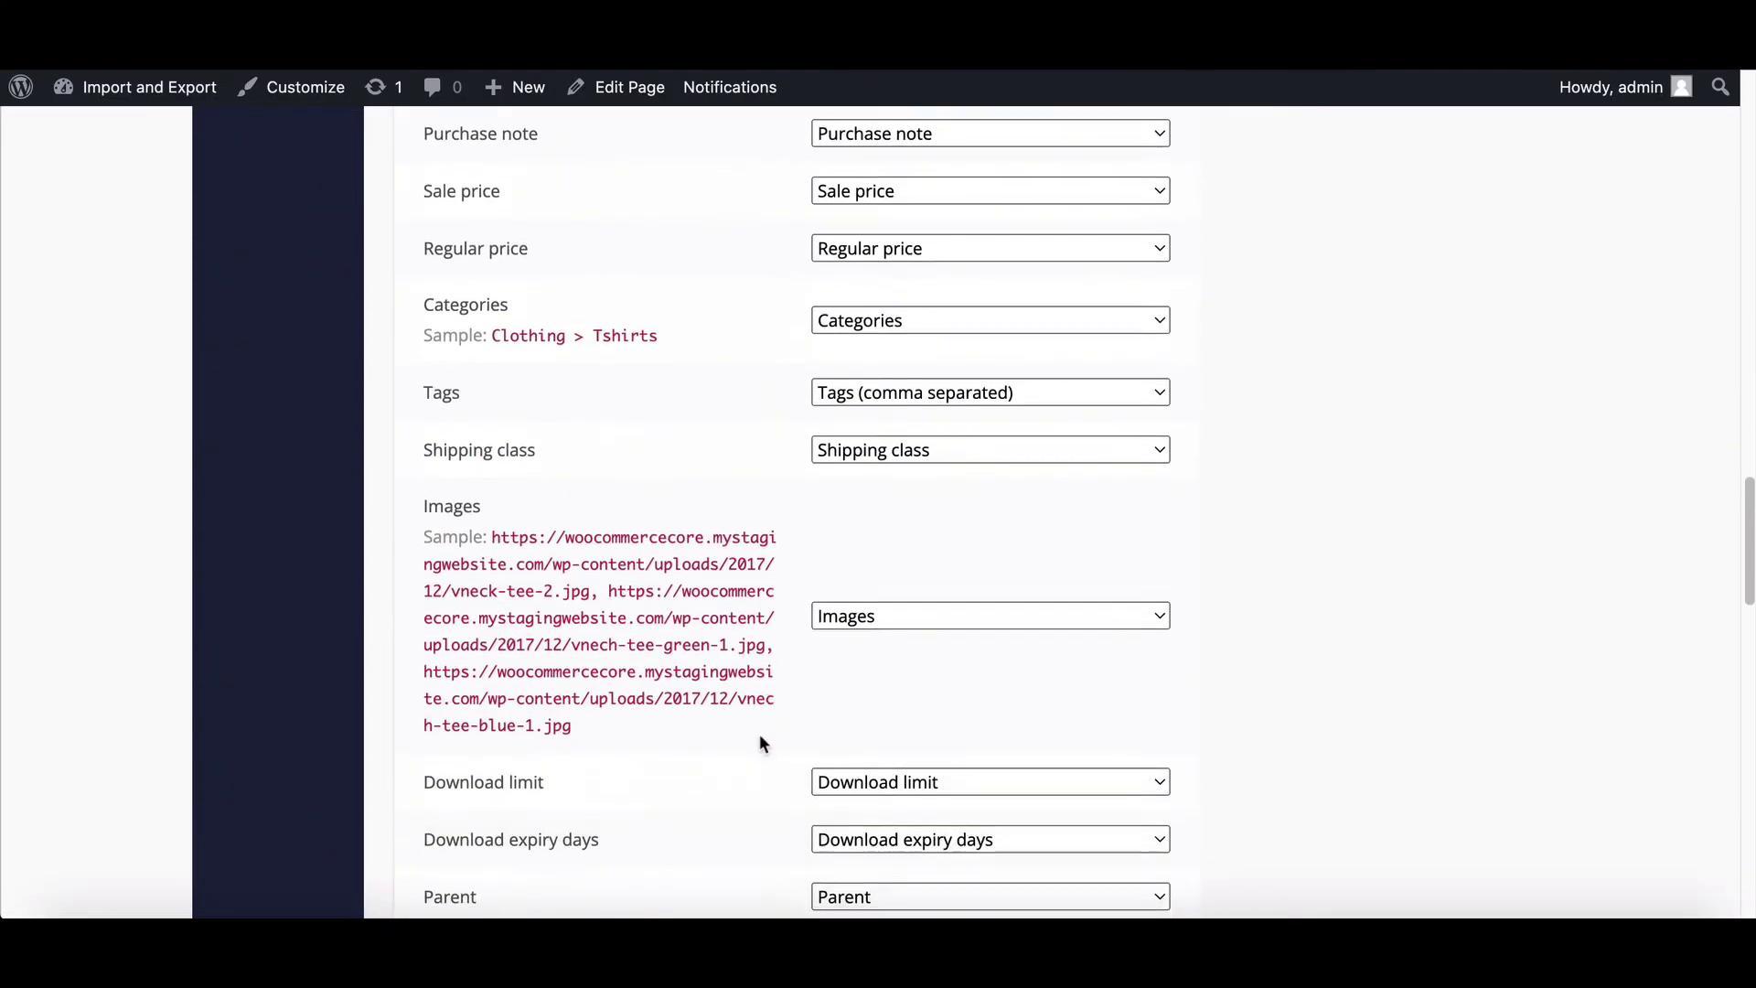
pyautogui.scroll(-4, 758, 733)
pyautogui.scroll(-4, 759, 734)
pyautogui.scroll(-3, 758, 735)
pyautogui.scroll(-3, 759, 734)
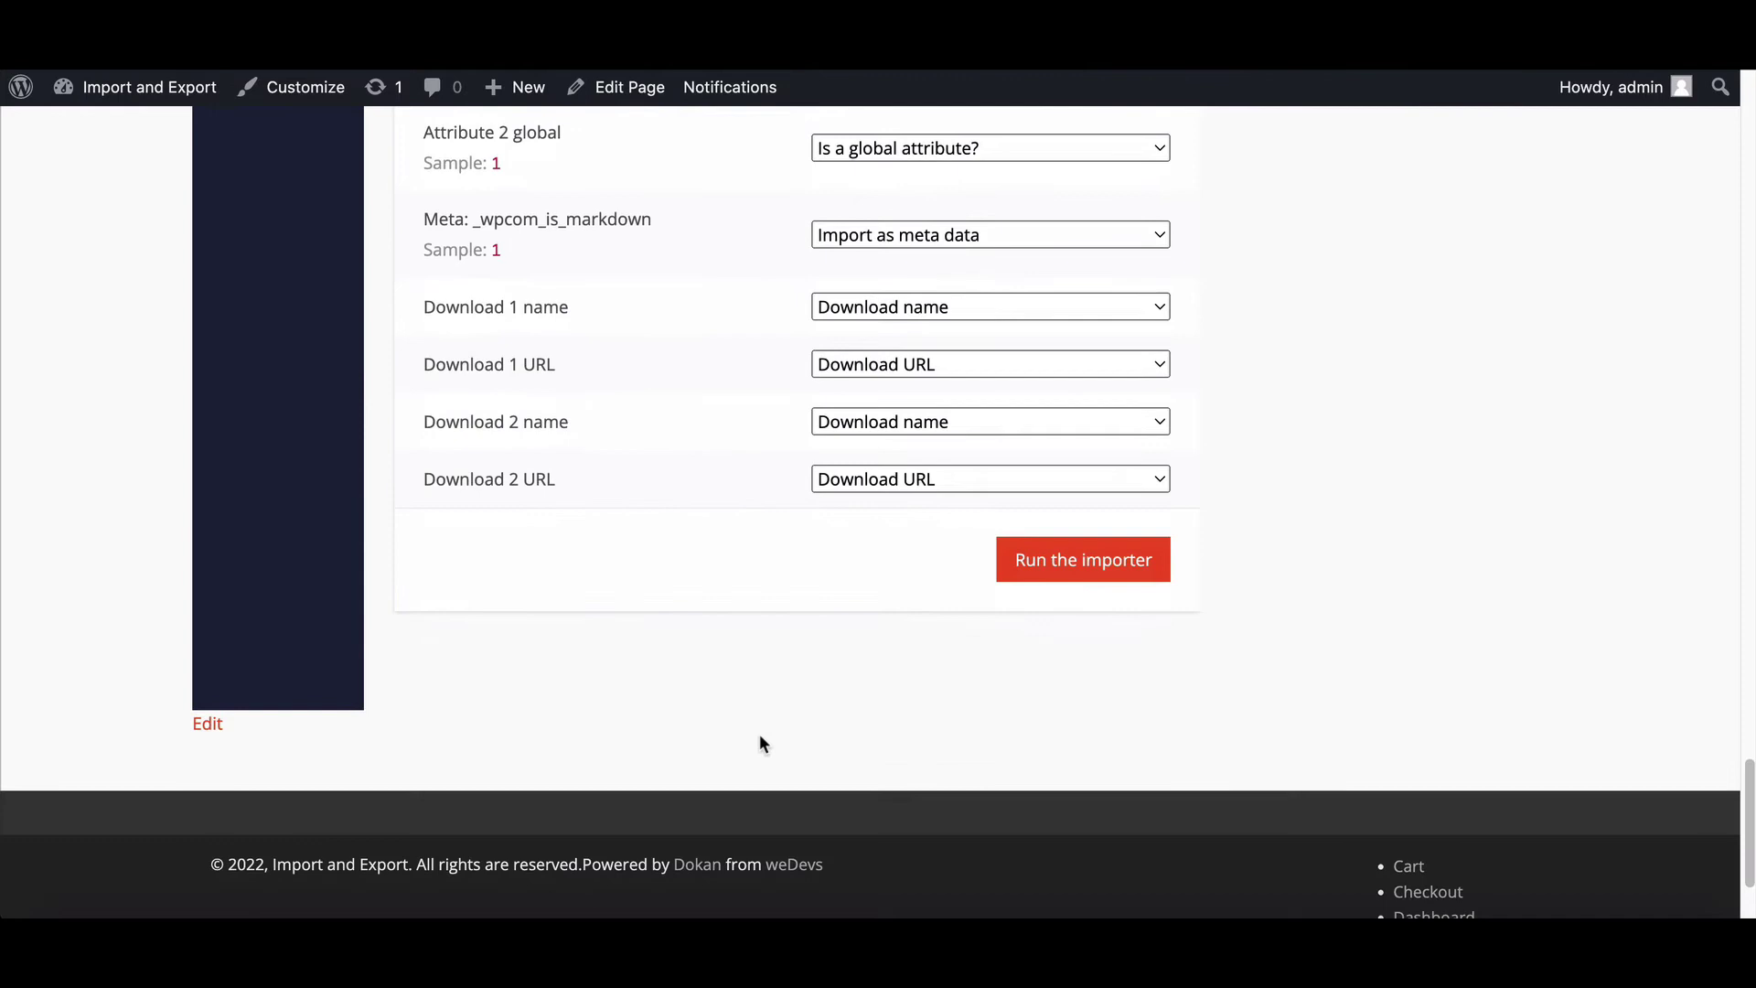
pyautogui.click(1057, 562)
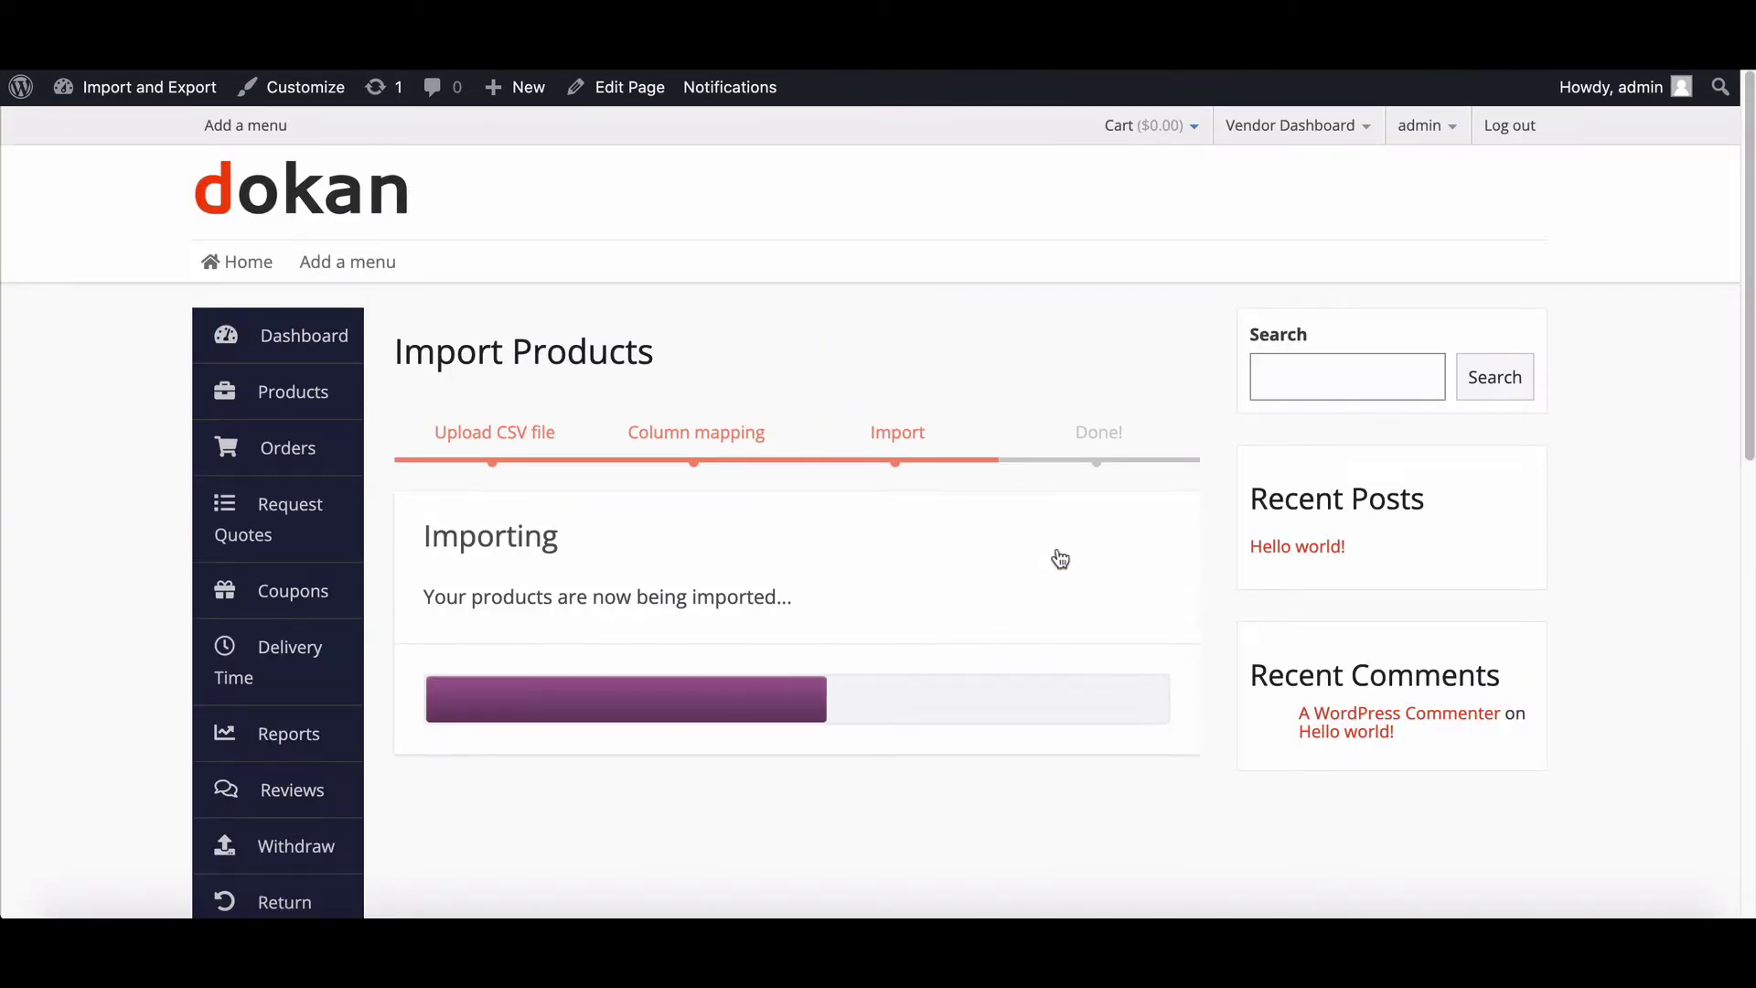
# - View the newly imported products in the Products list
pyautogui.click(1097, 859)
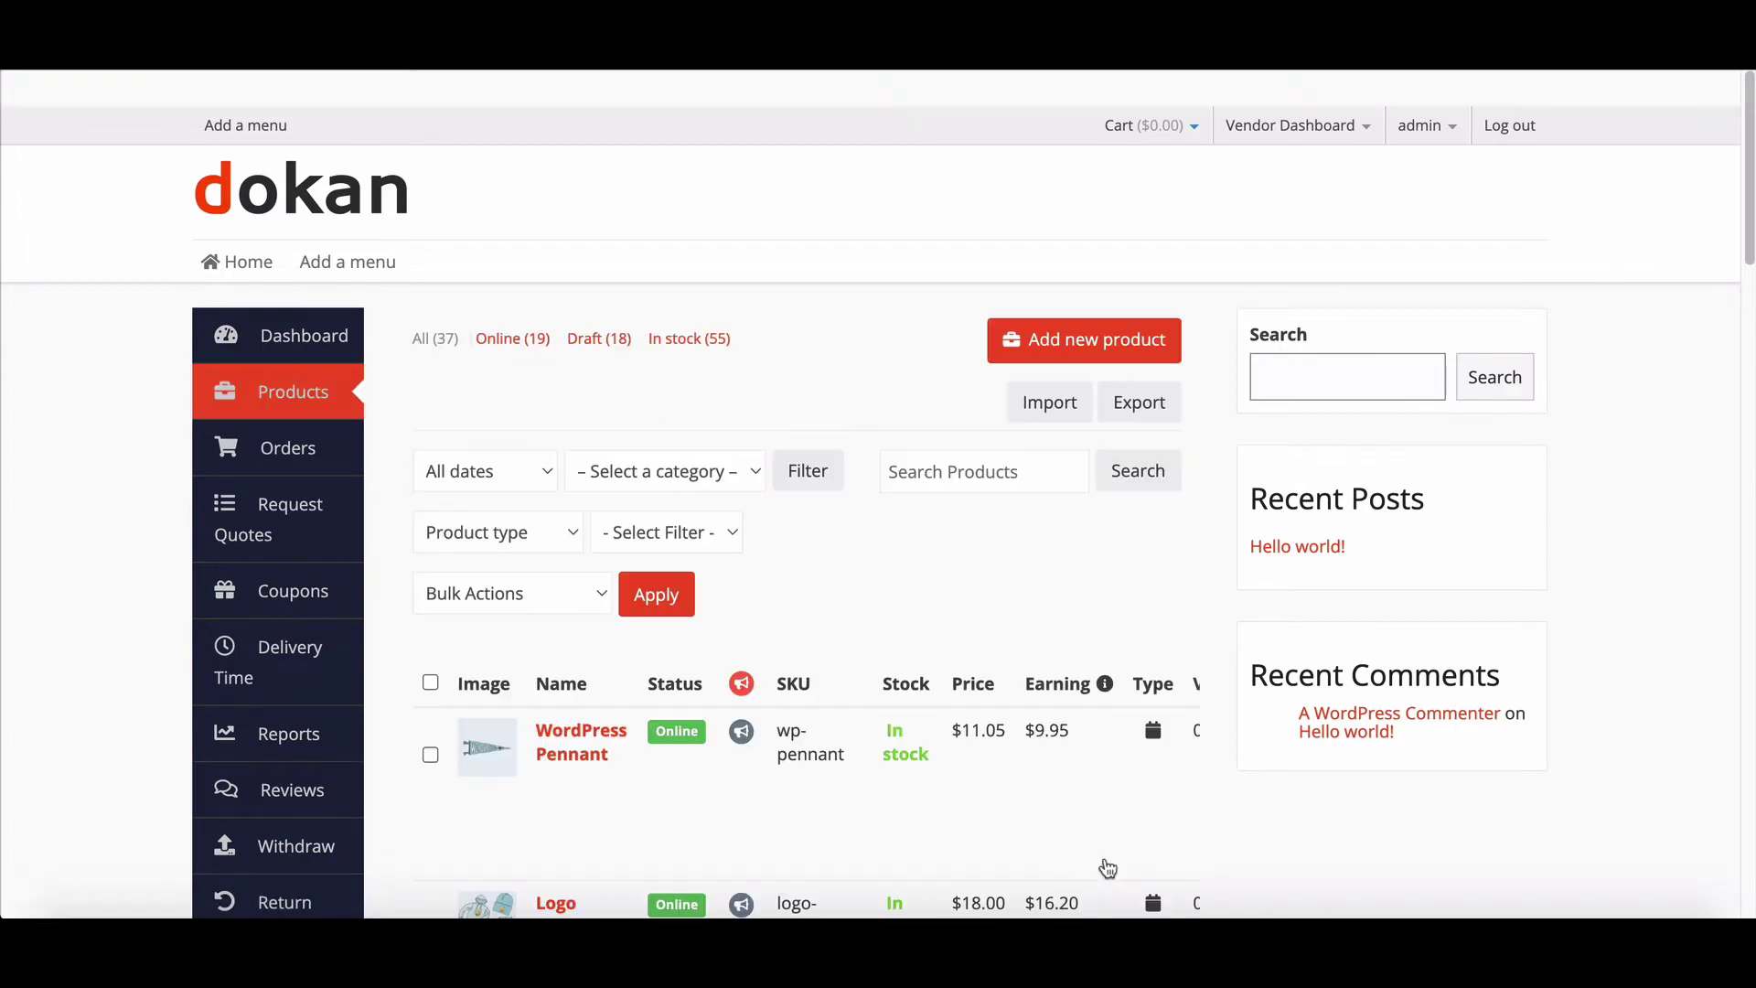
pyautogui.scroll(-3, 522, 678)
pyautogui.scroll(-4, 521, 677)
pyautogui.scroll(-5, 522, 677)
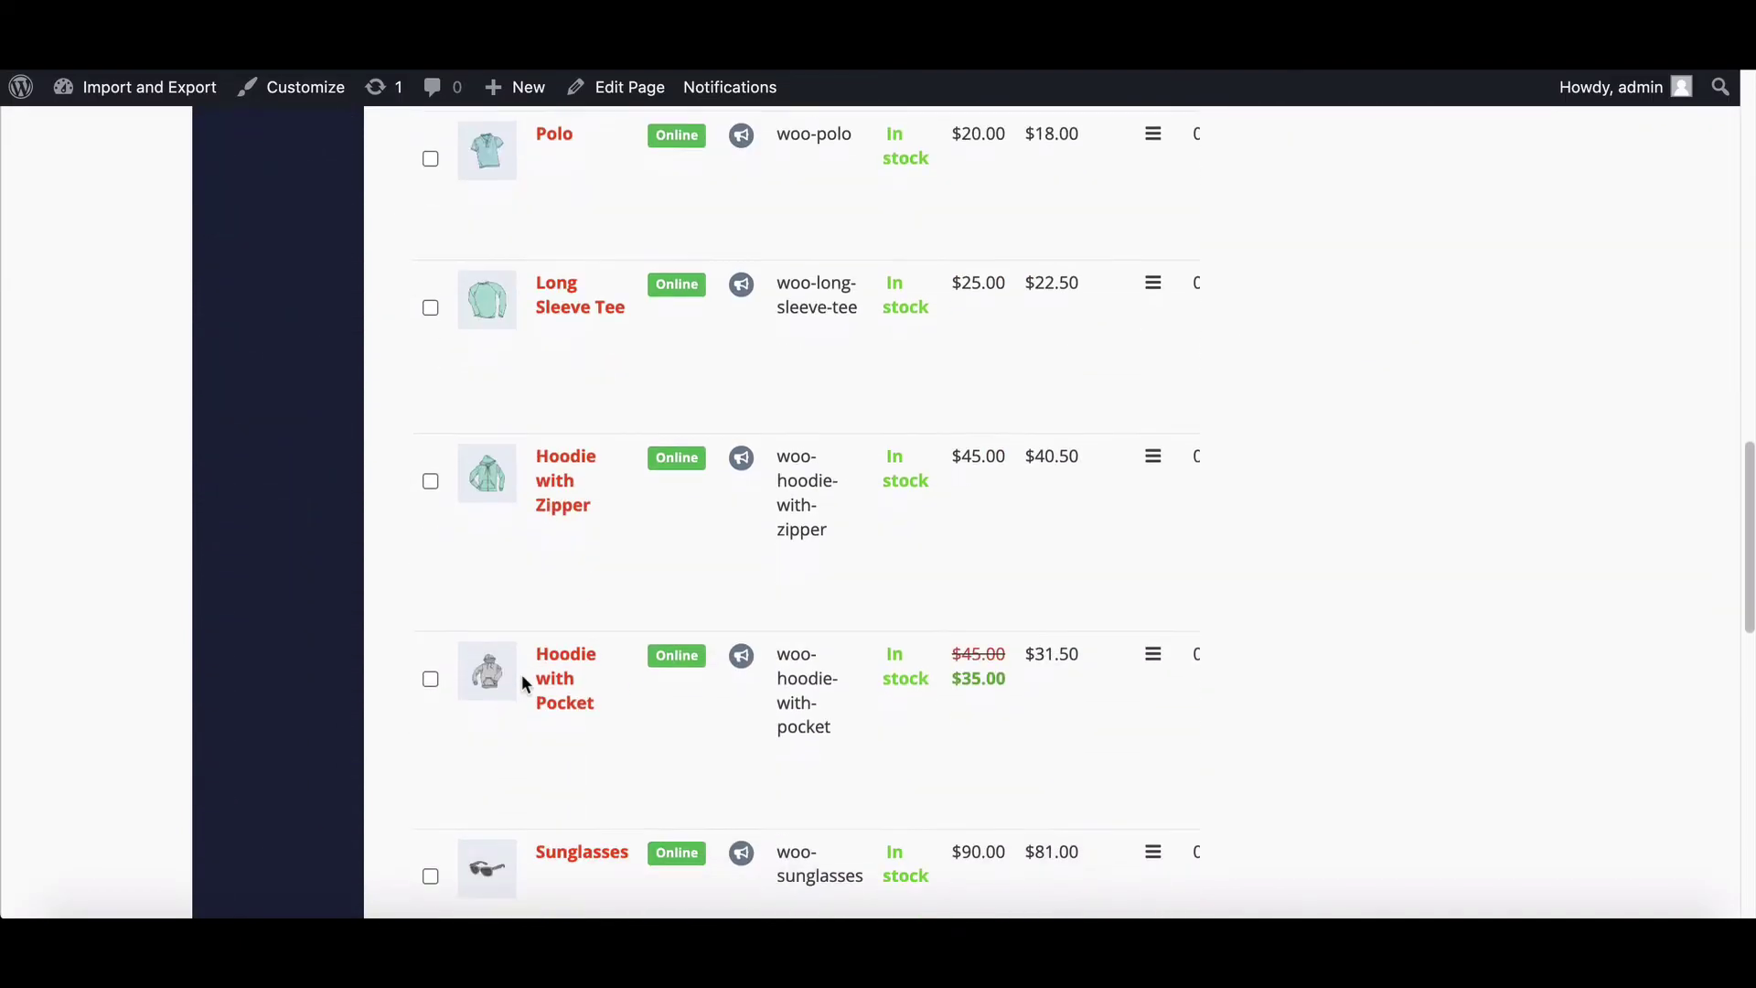
pyautogui.scroll(-5, 522, 678)
pyautogui.scroll(10, 522, 677)
pyautogui.scroll(5, 726, 627)
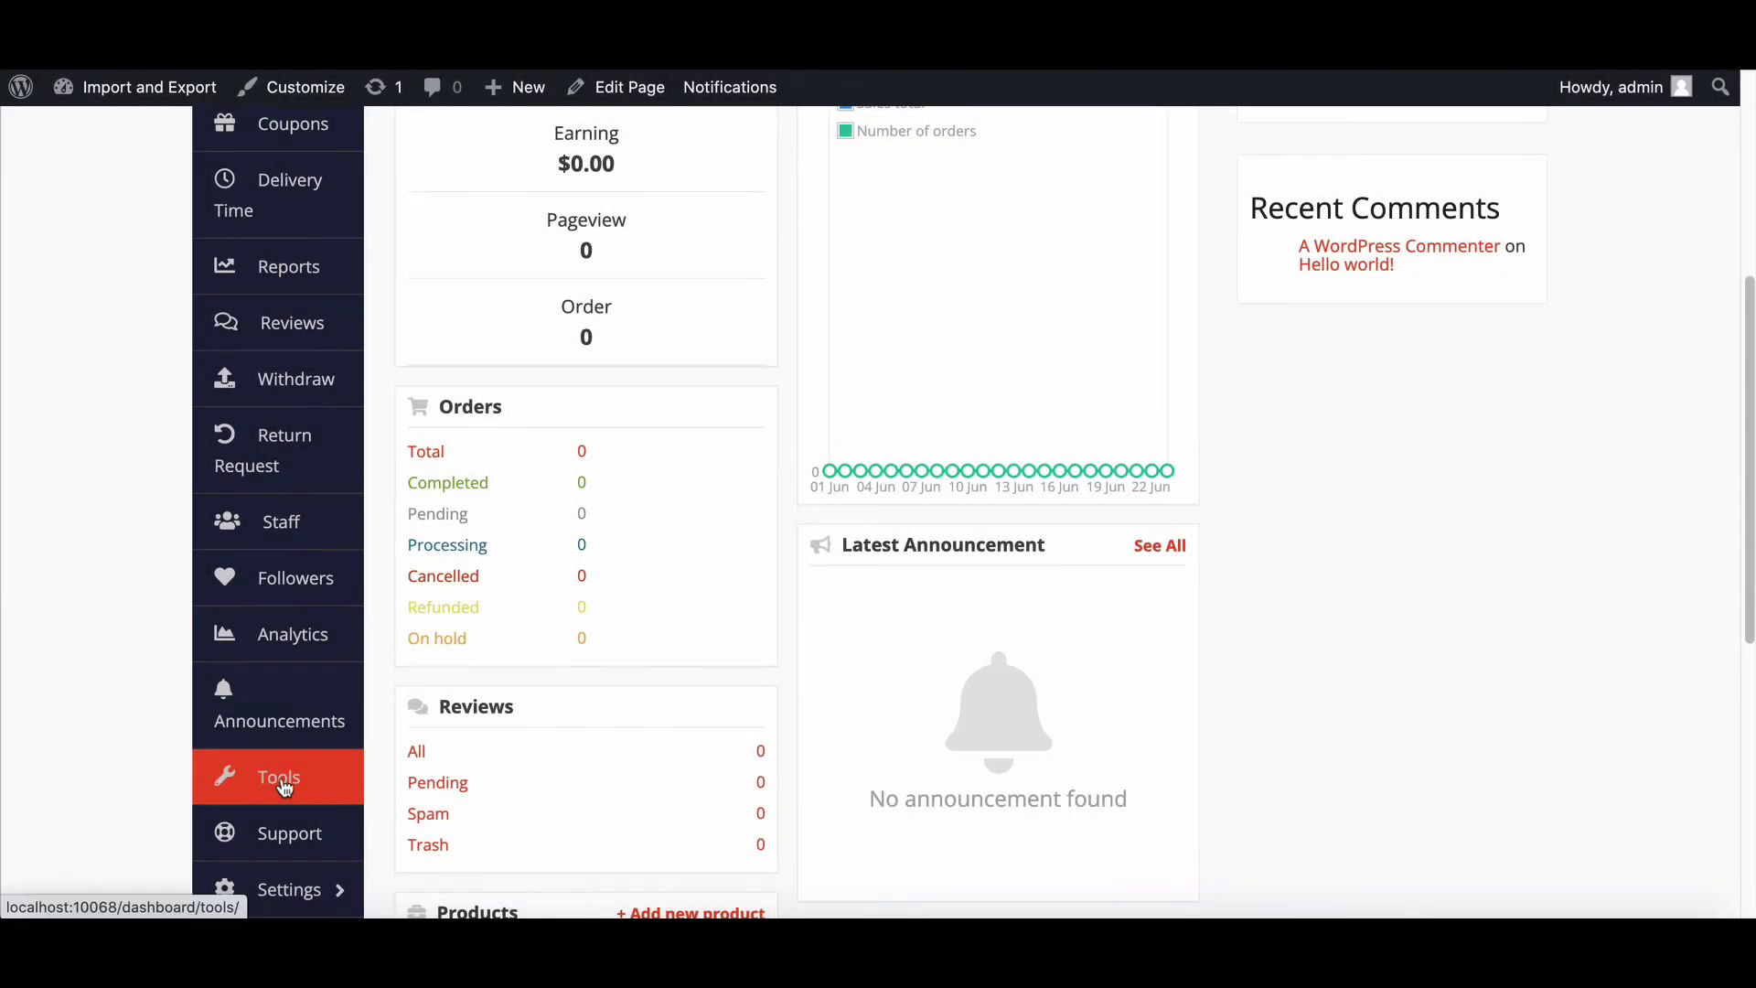
# - Export all products as XML from Tools > Export and save the downloaded file
pyautogui.click(281, 785)
pyautogui.scroll(-1, 344, 772)
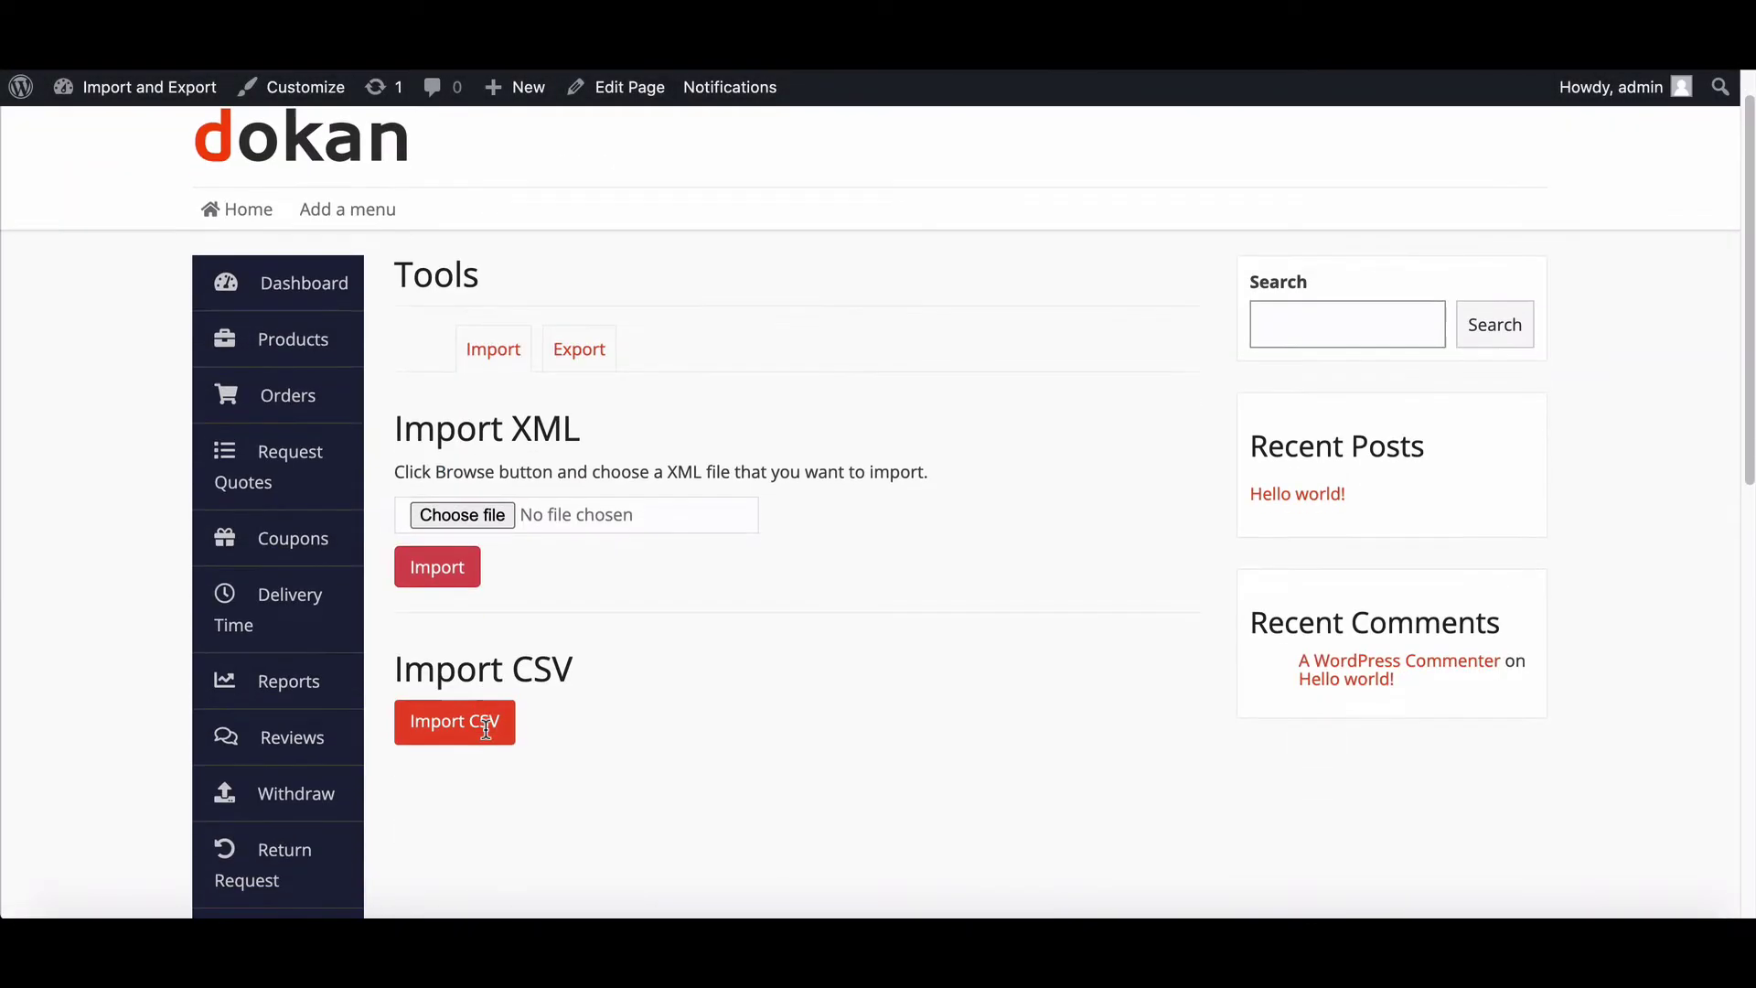
pyautogui.click(580, 352)
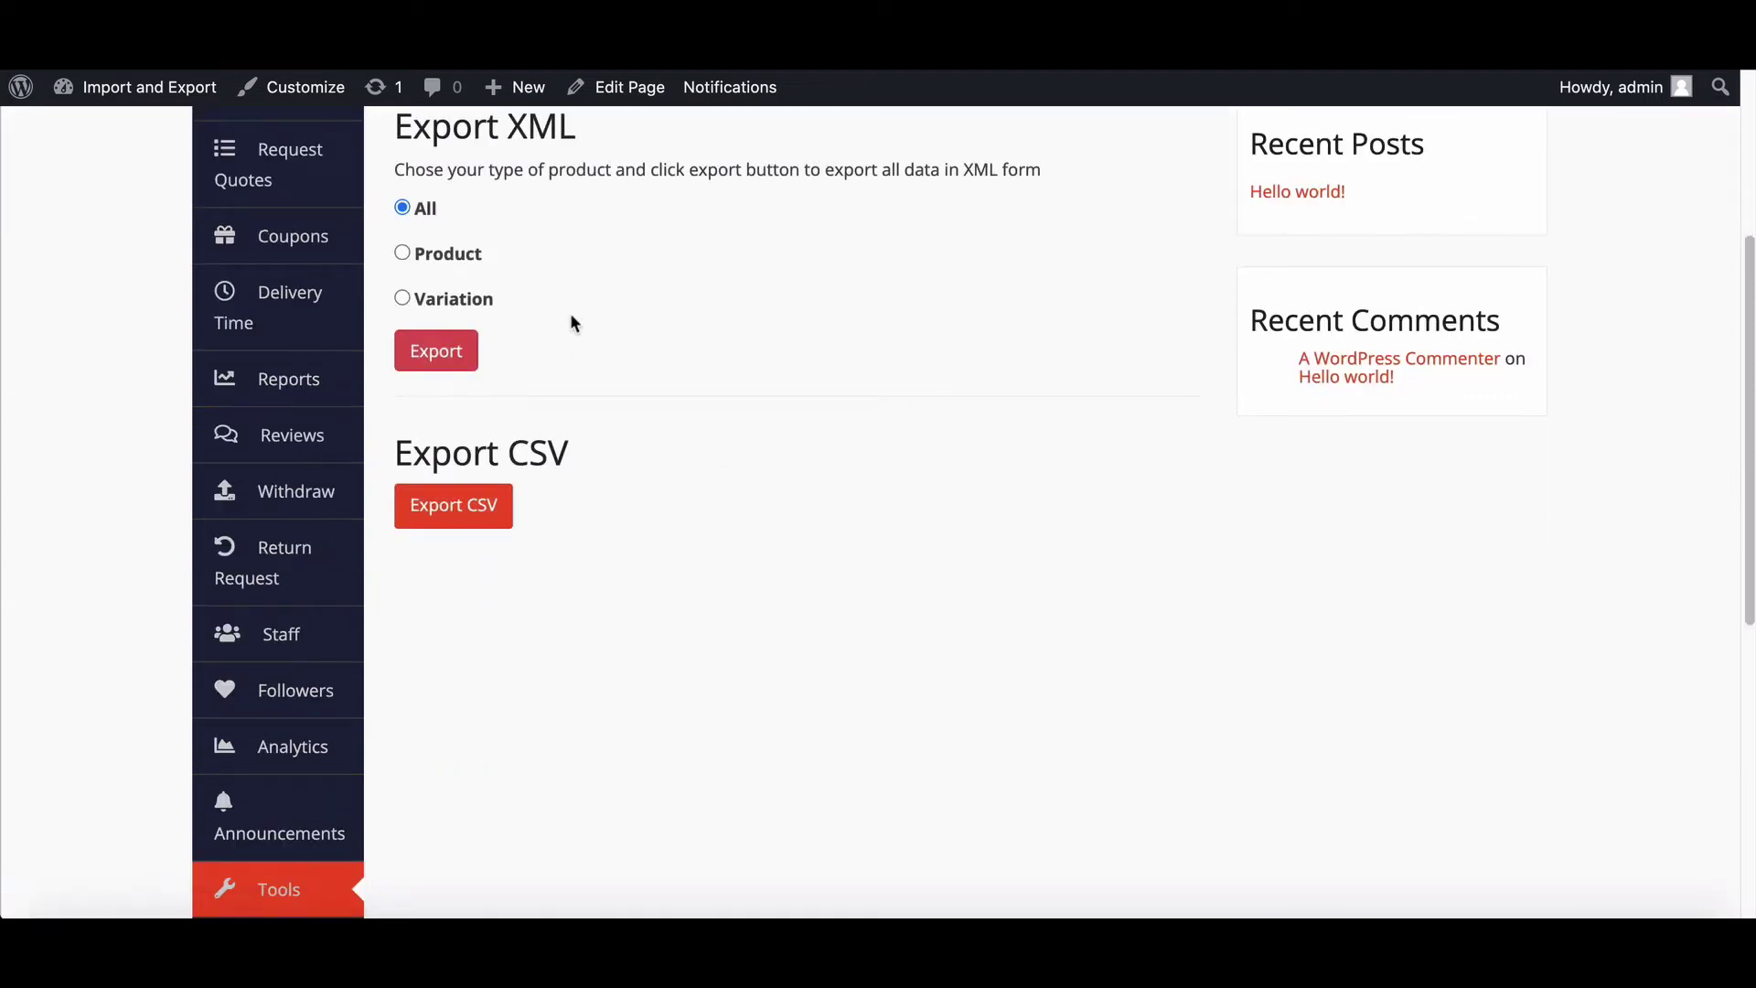
pyautogui.scroll(2, 568, 318)
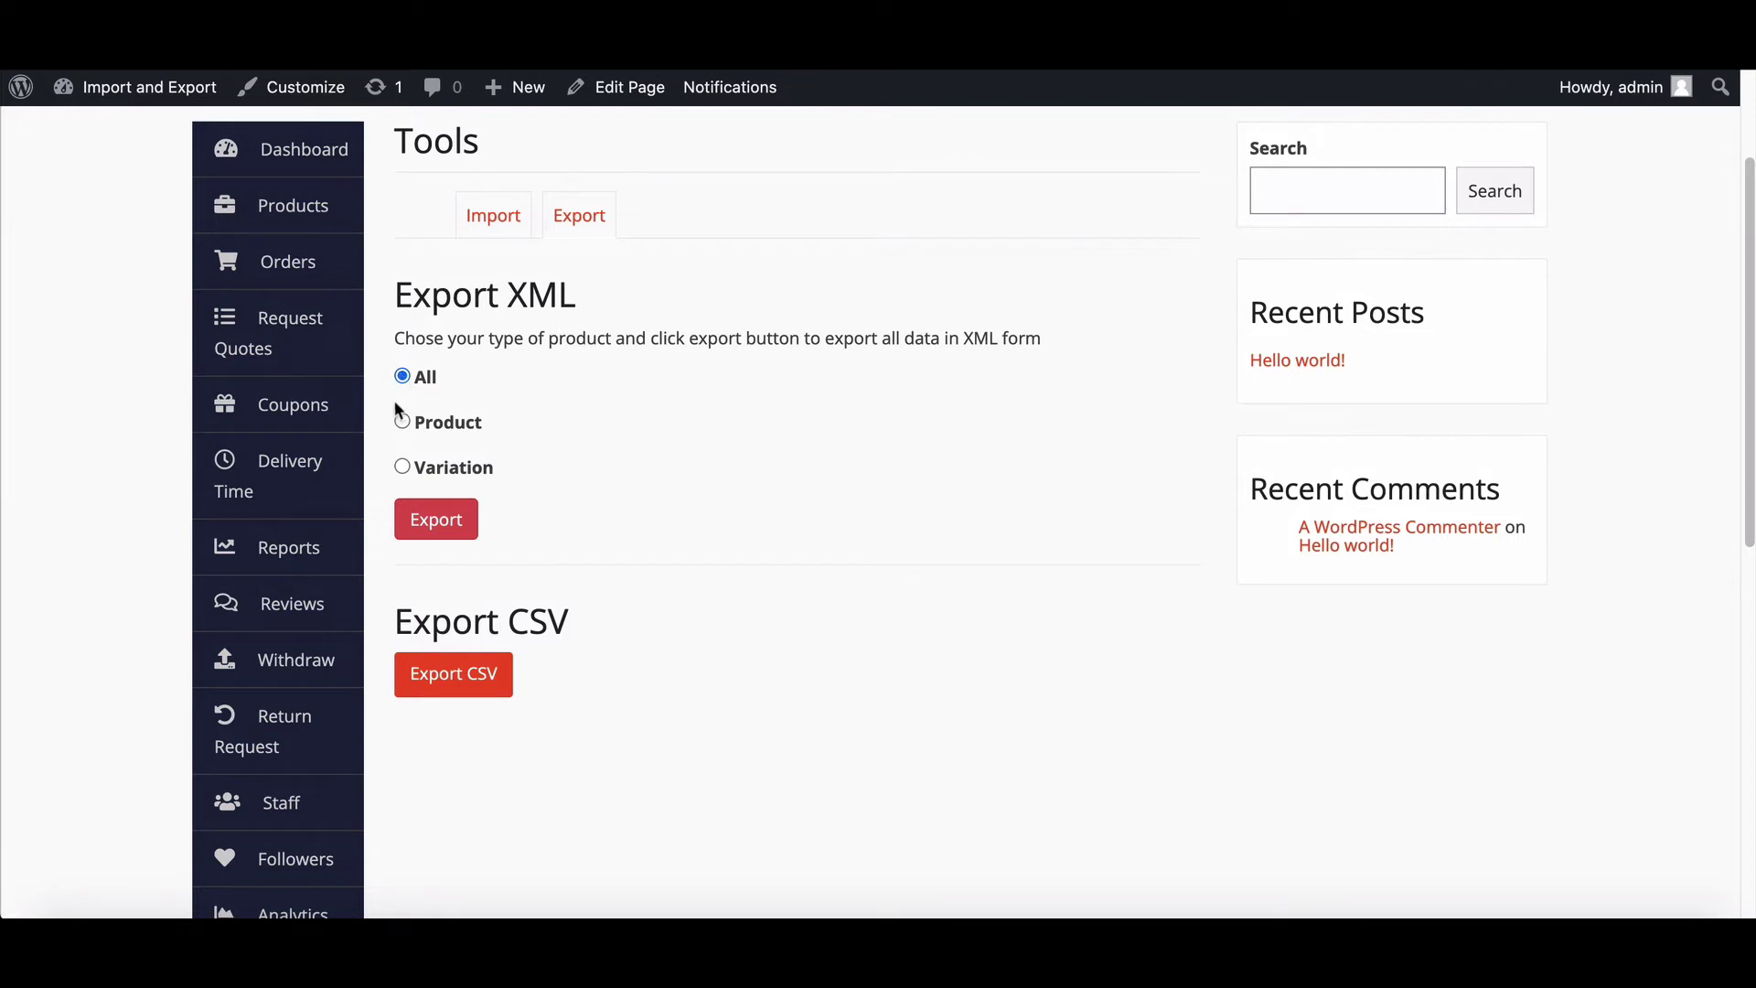
pyautogui.click(431, 532)
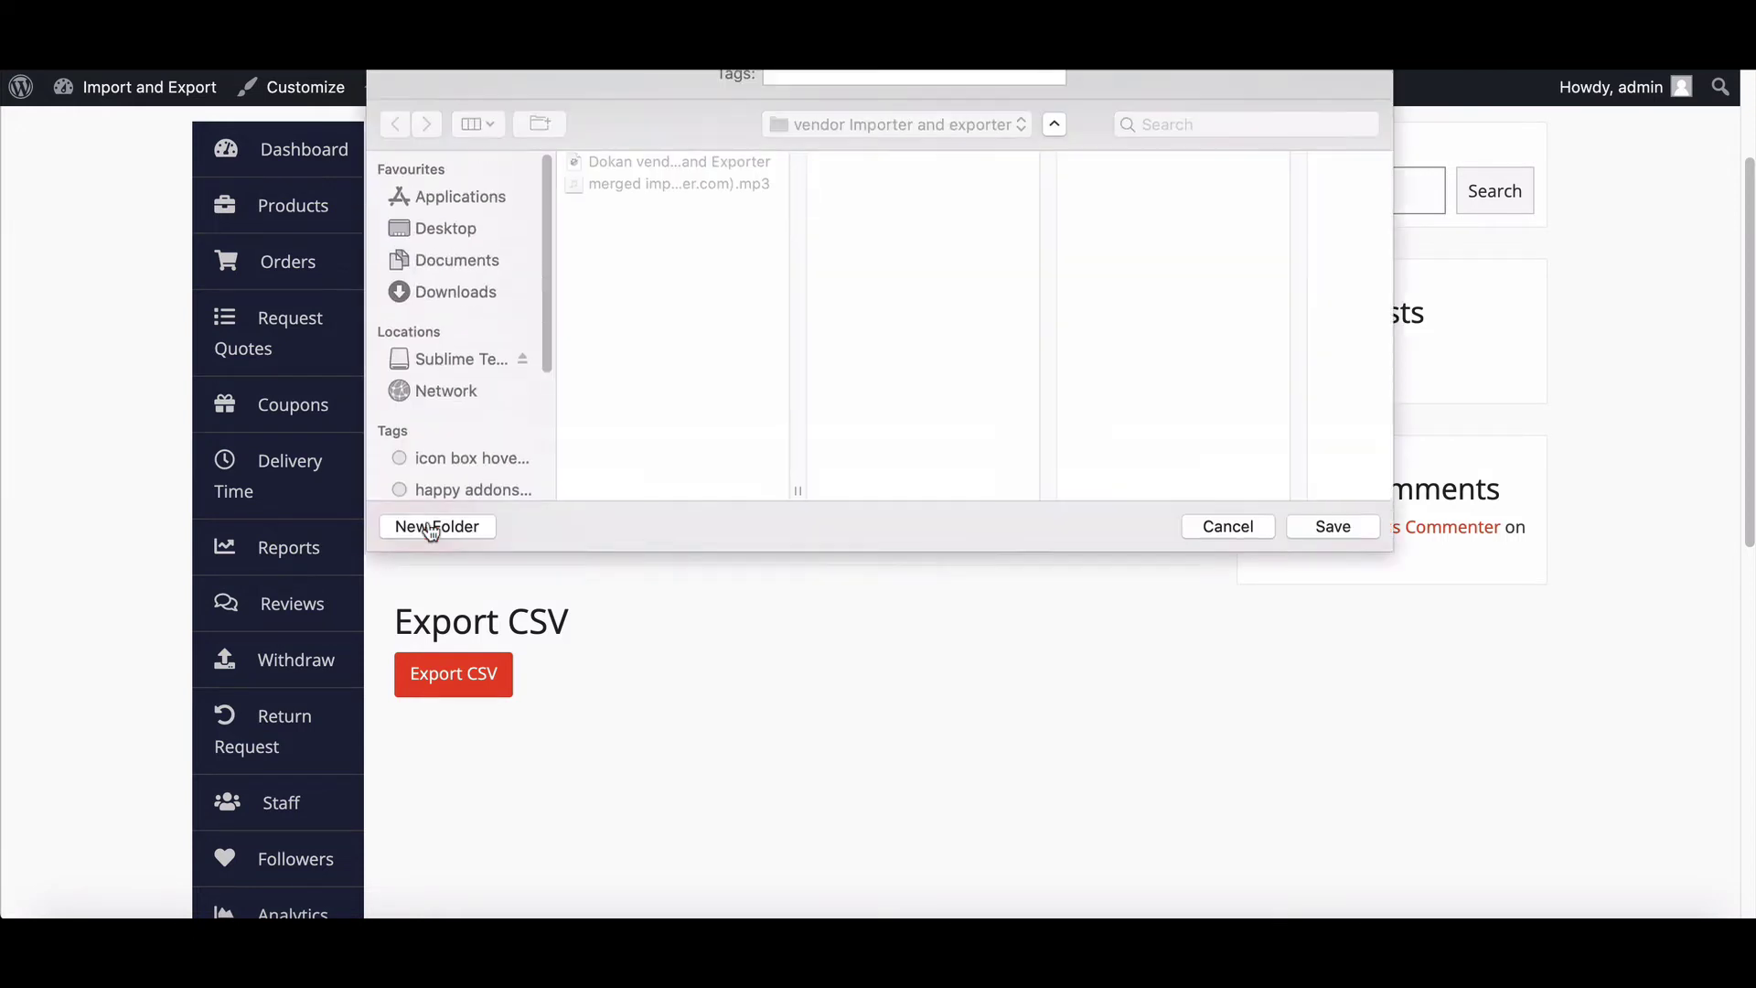
pyautogui.click(1327, 546)
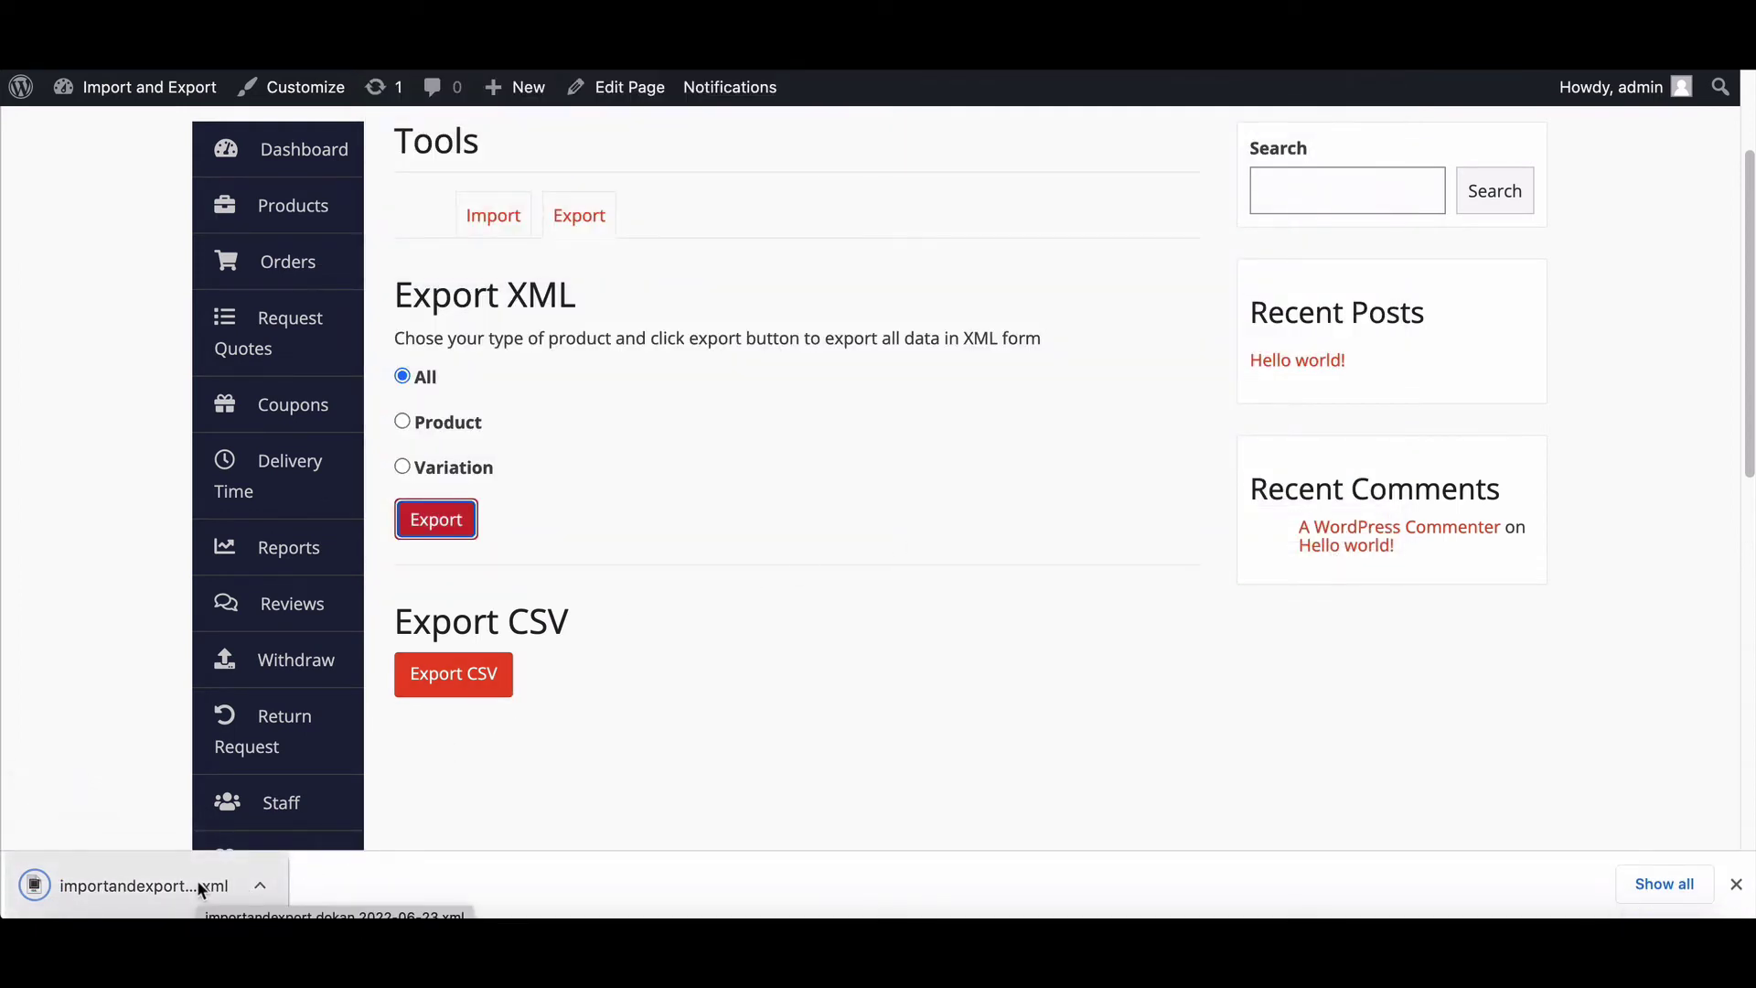
pyautogui.click(1736, 884)
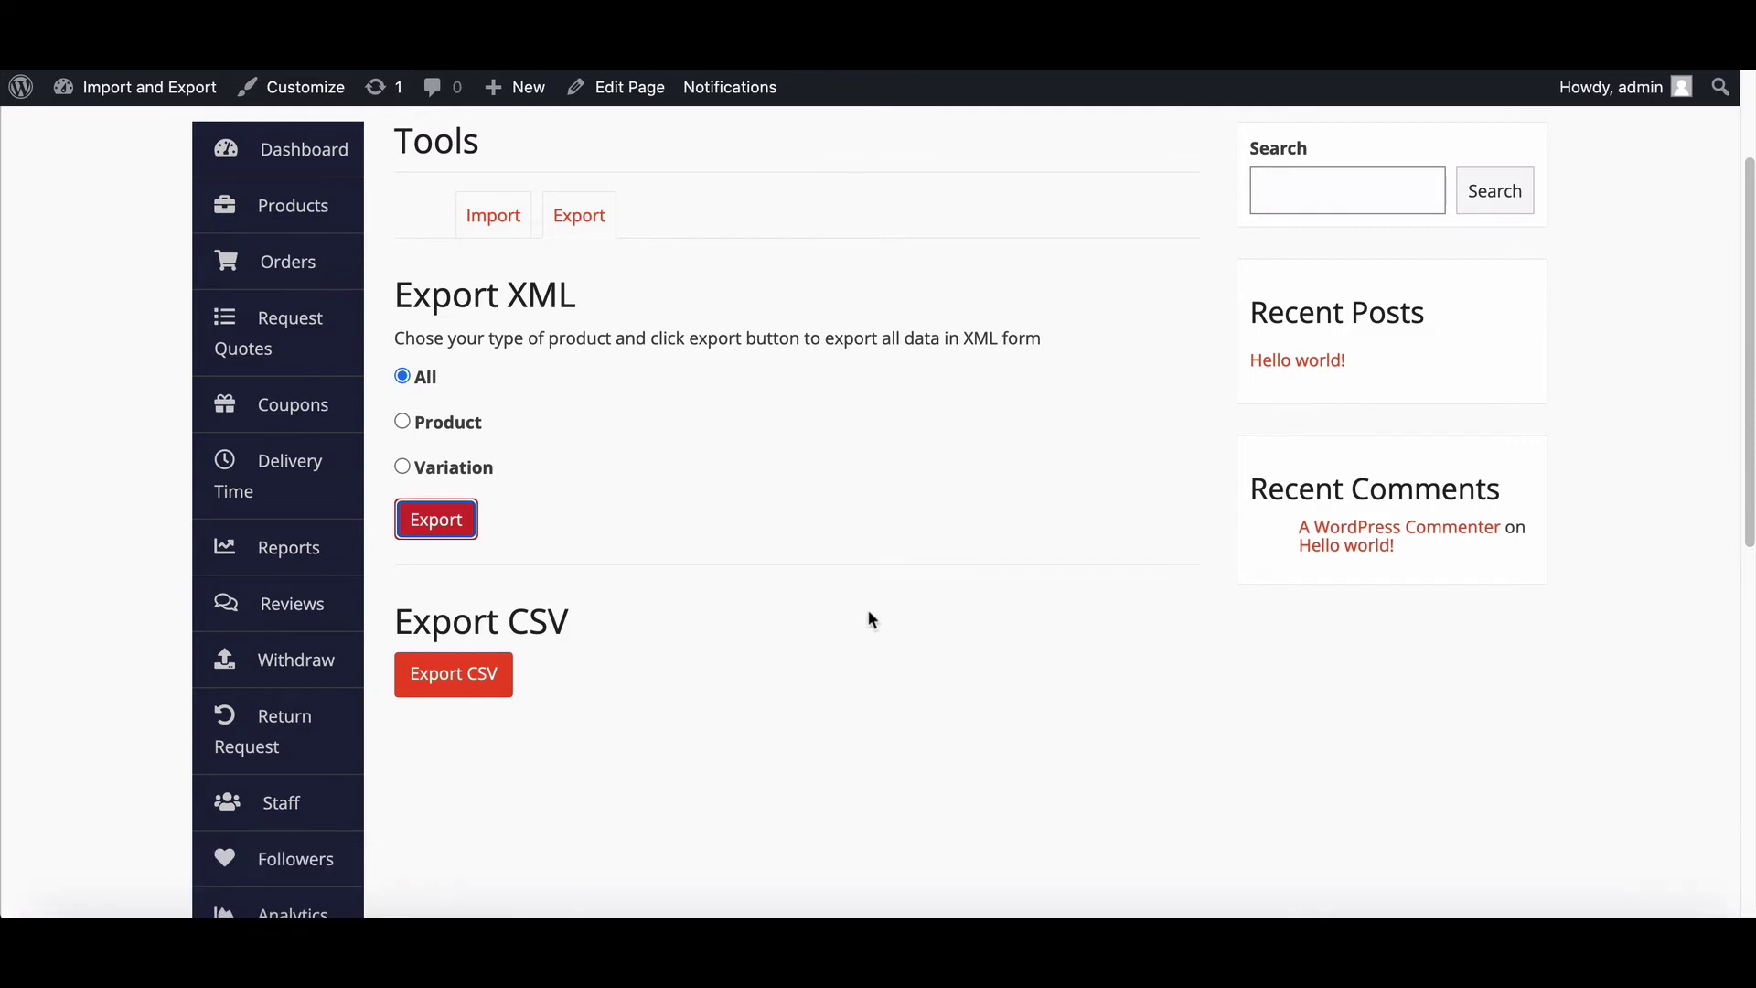
pyautogui.scroll(-1, 614, 542)
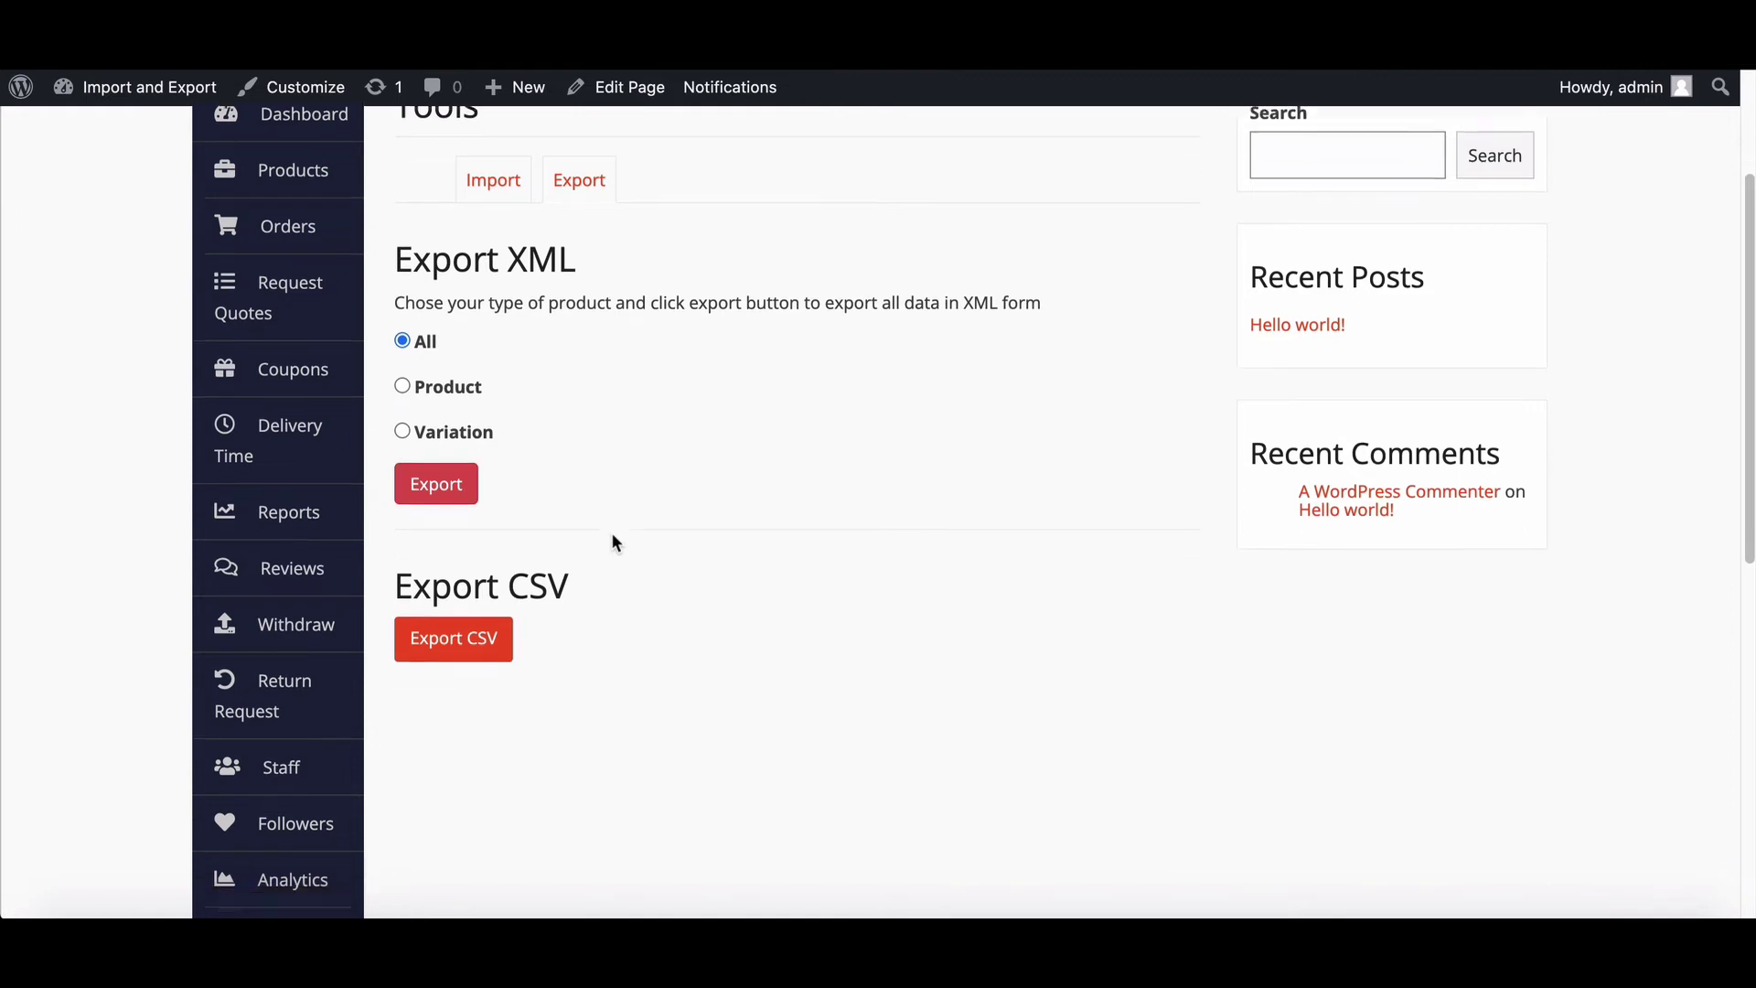
pyautogui.scroll(-2, 613, 543)
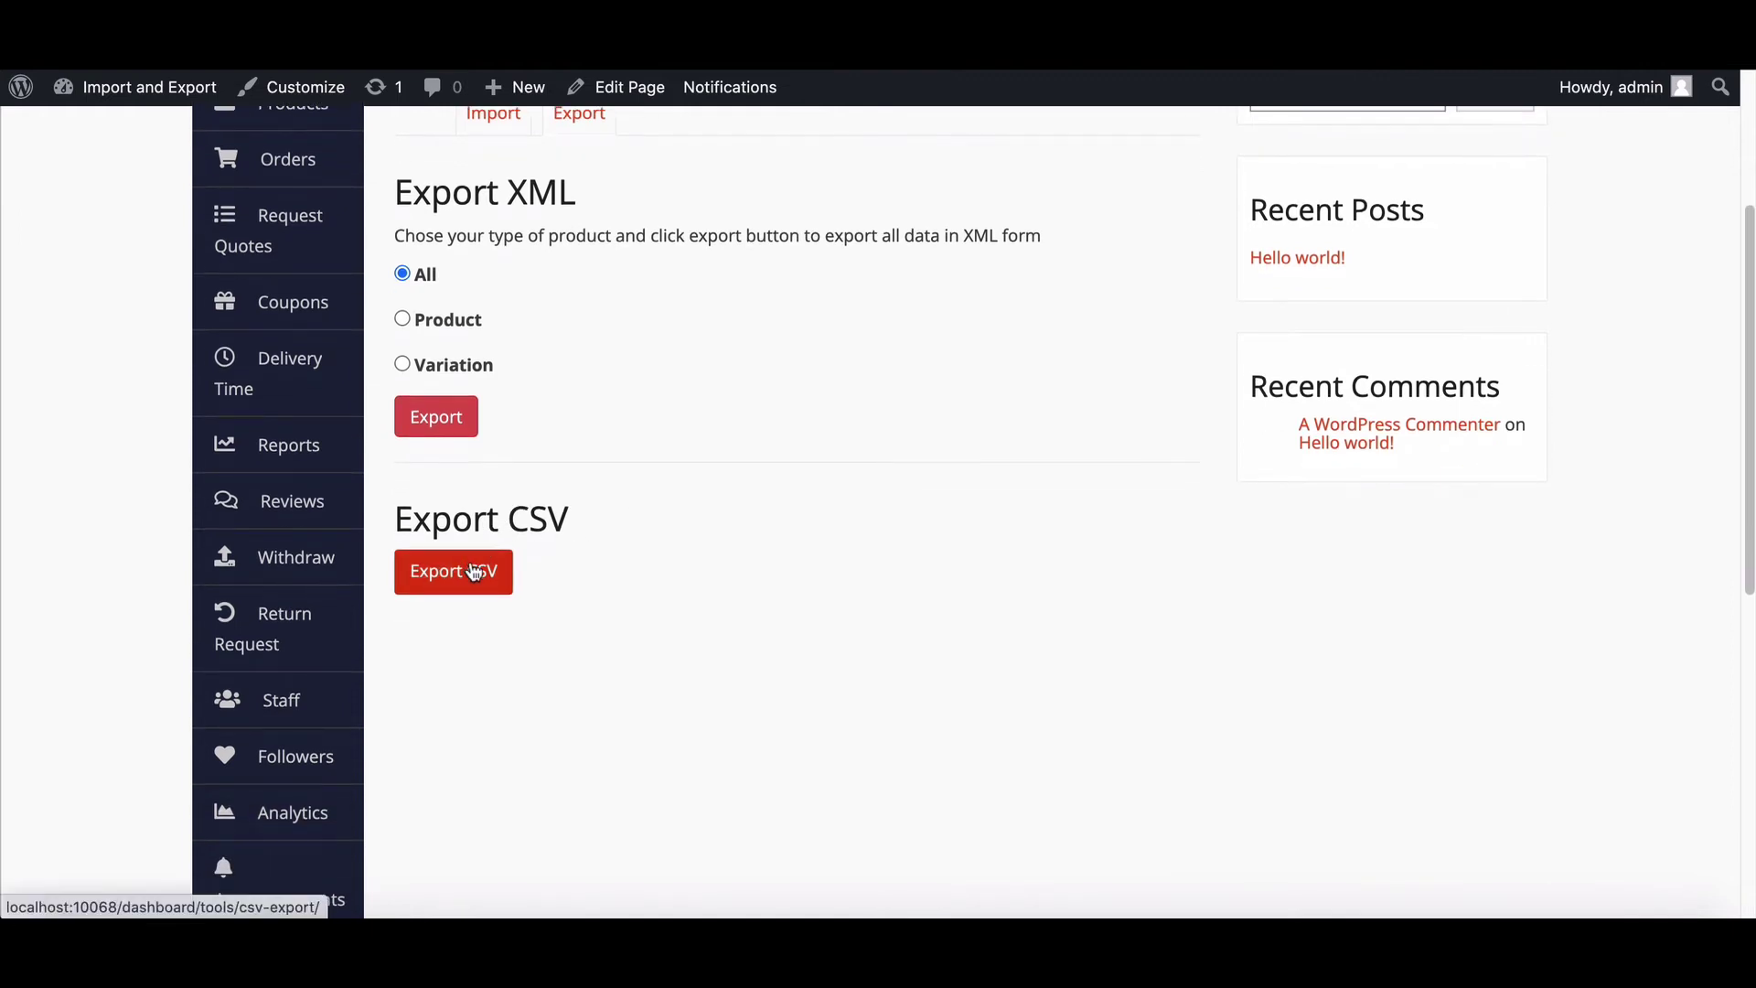
# - Generate a CSV export of all products, then return to the vendor dashboard overview
pyautogui.click(475, 574)
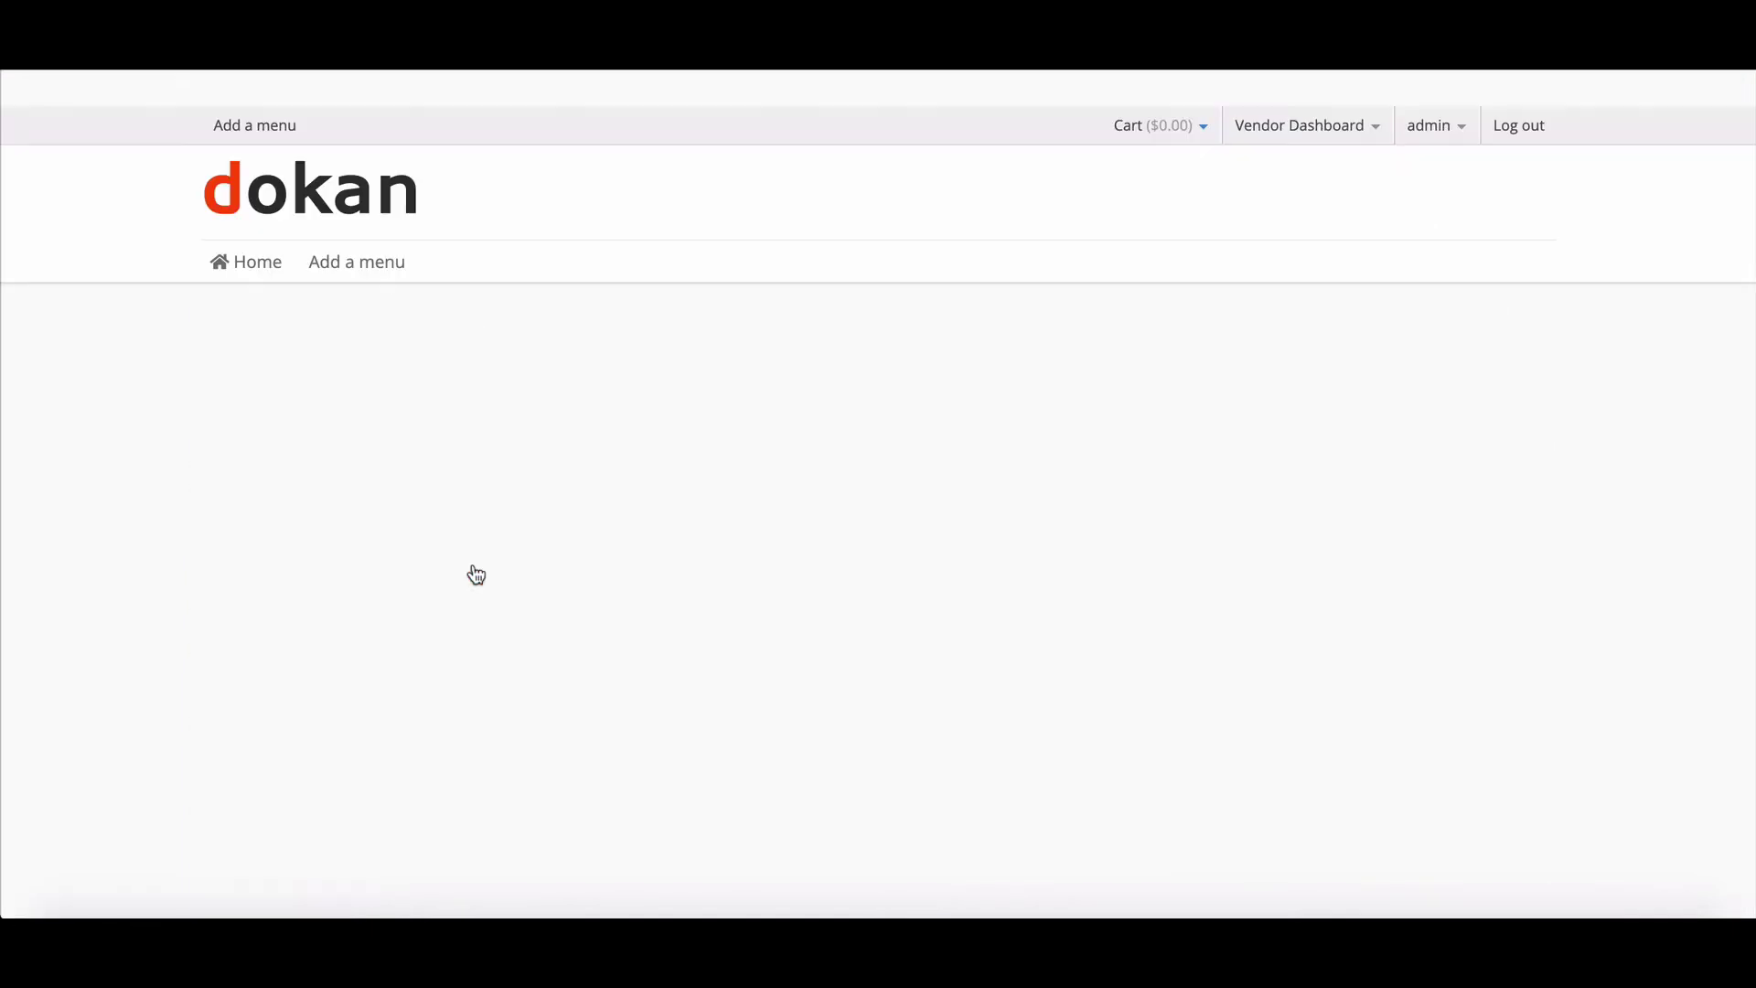
pyautogui.scroll(-1, 528, 520)
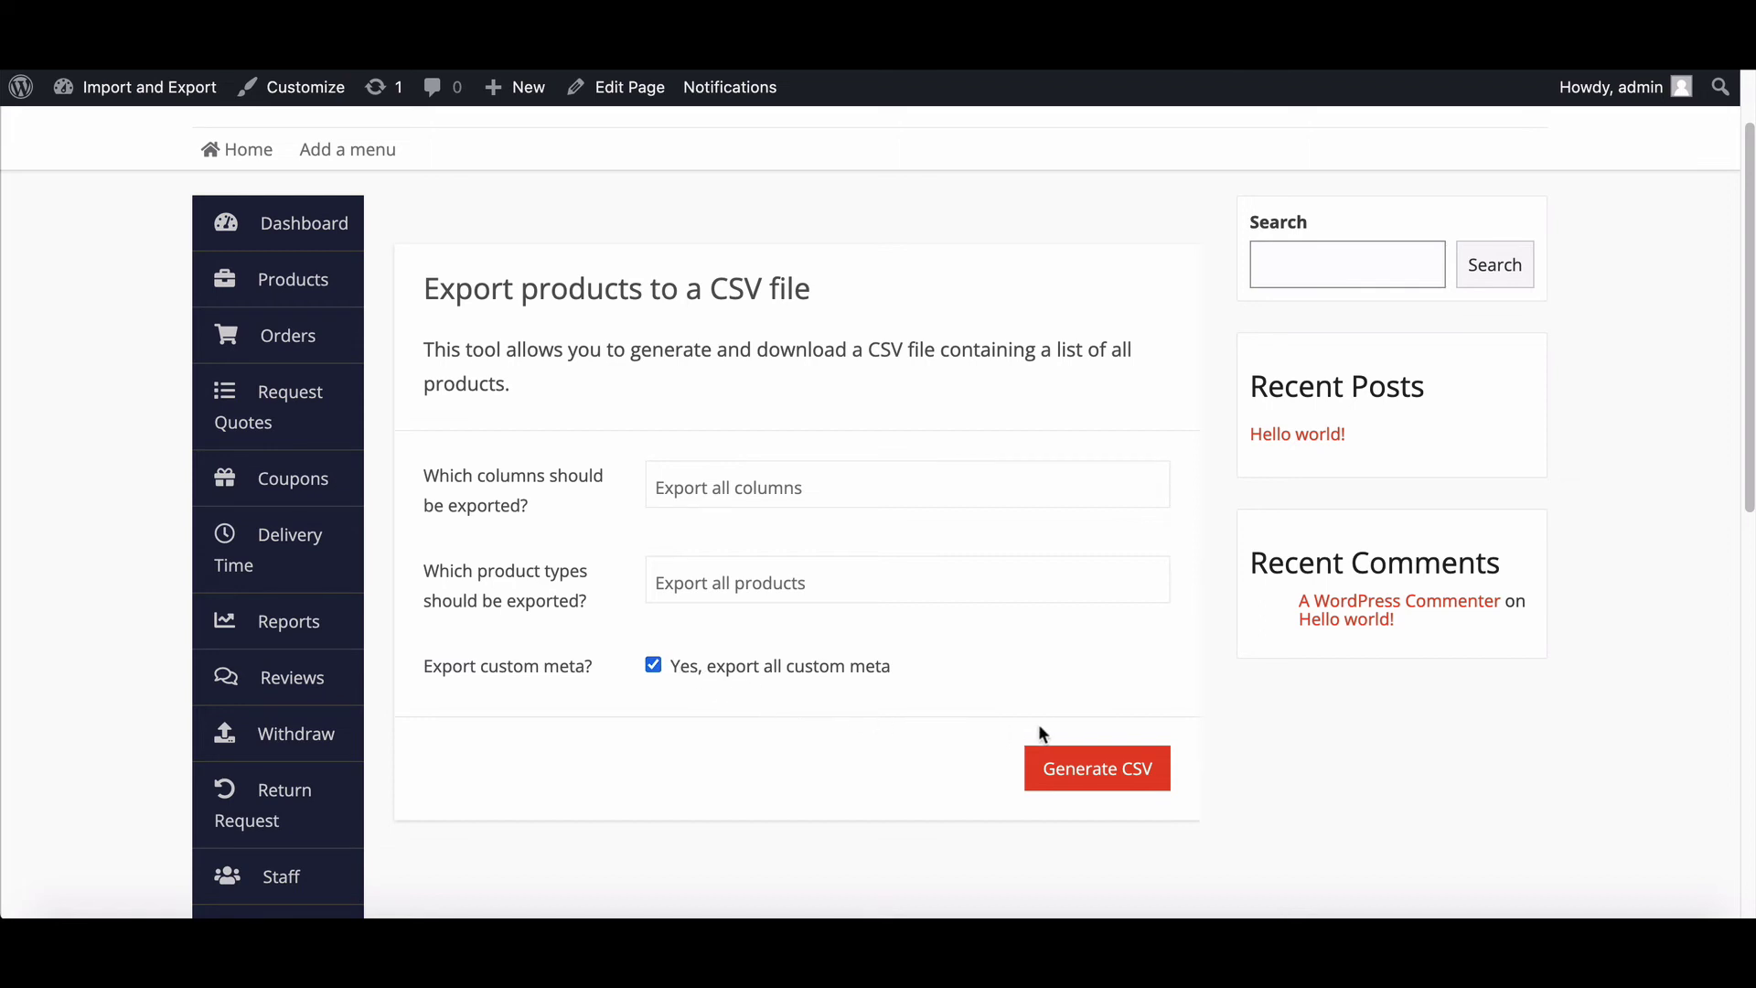
pyautogui.click(1072, 773)
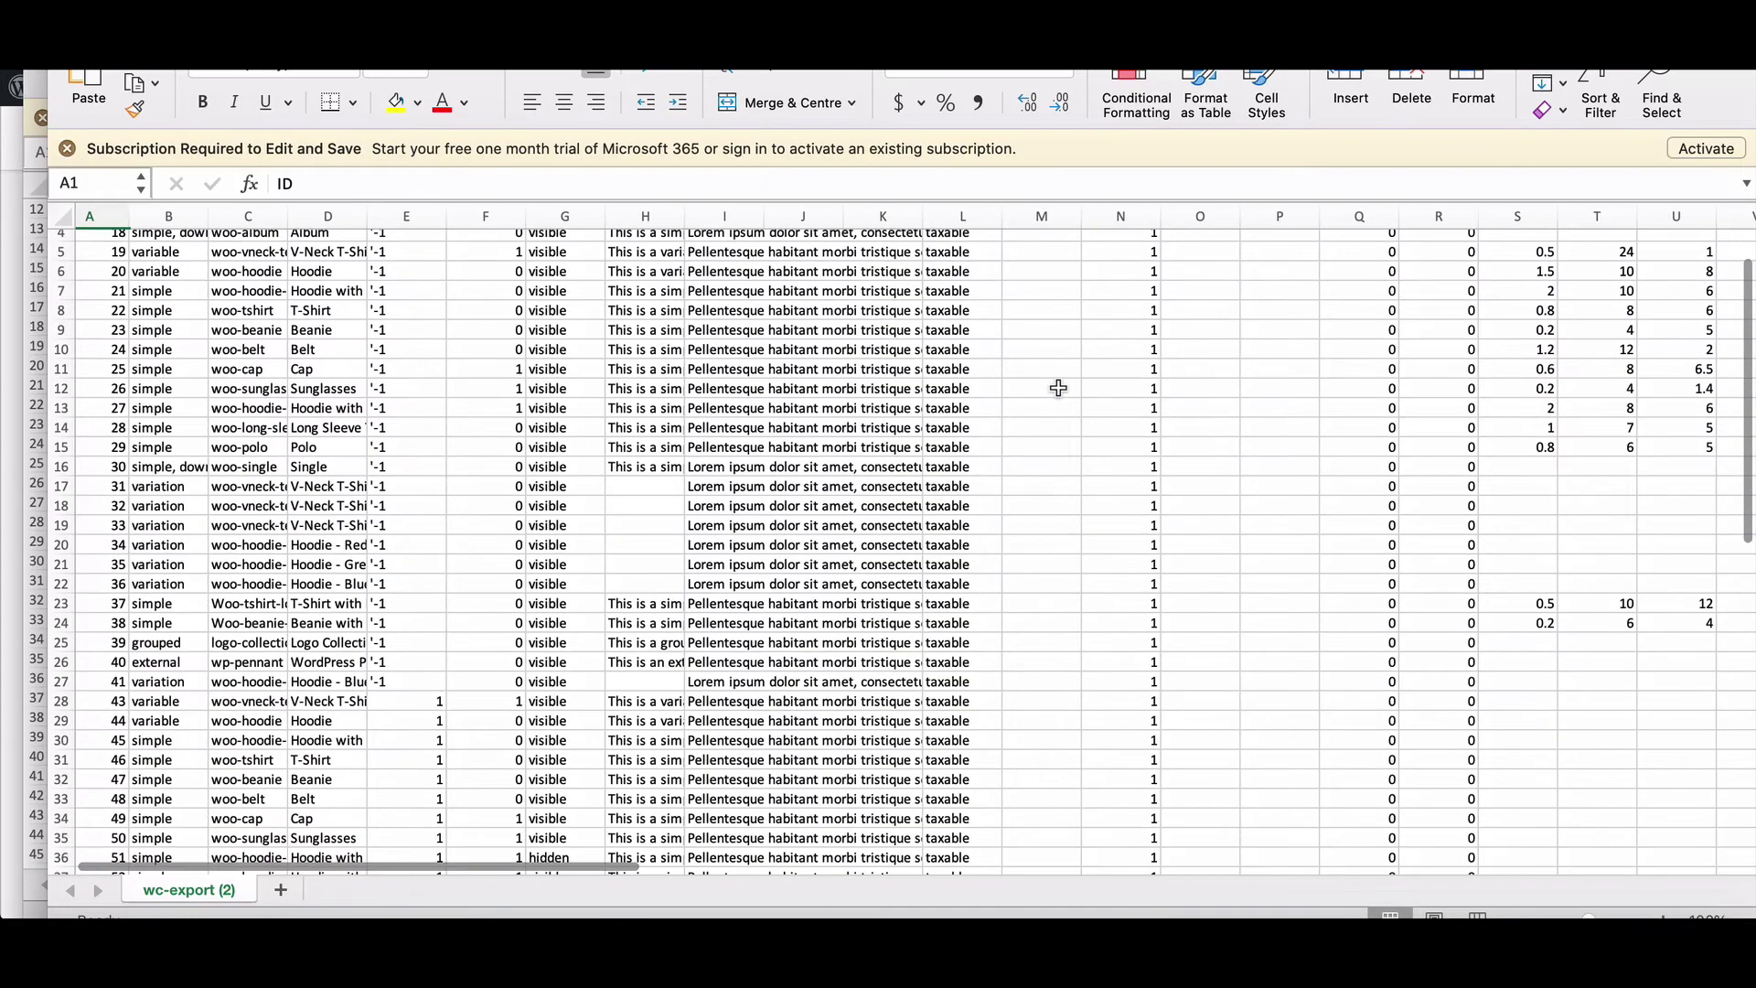
pyautogui.scroll(-3, 1058, 387)
pyautogui.scroll(-5, 1057, 389)
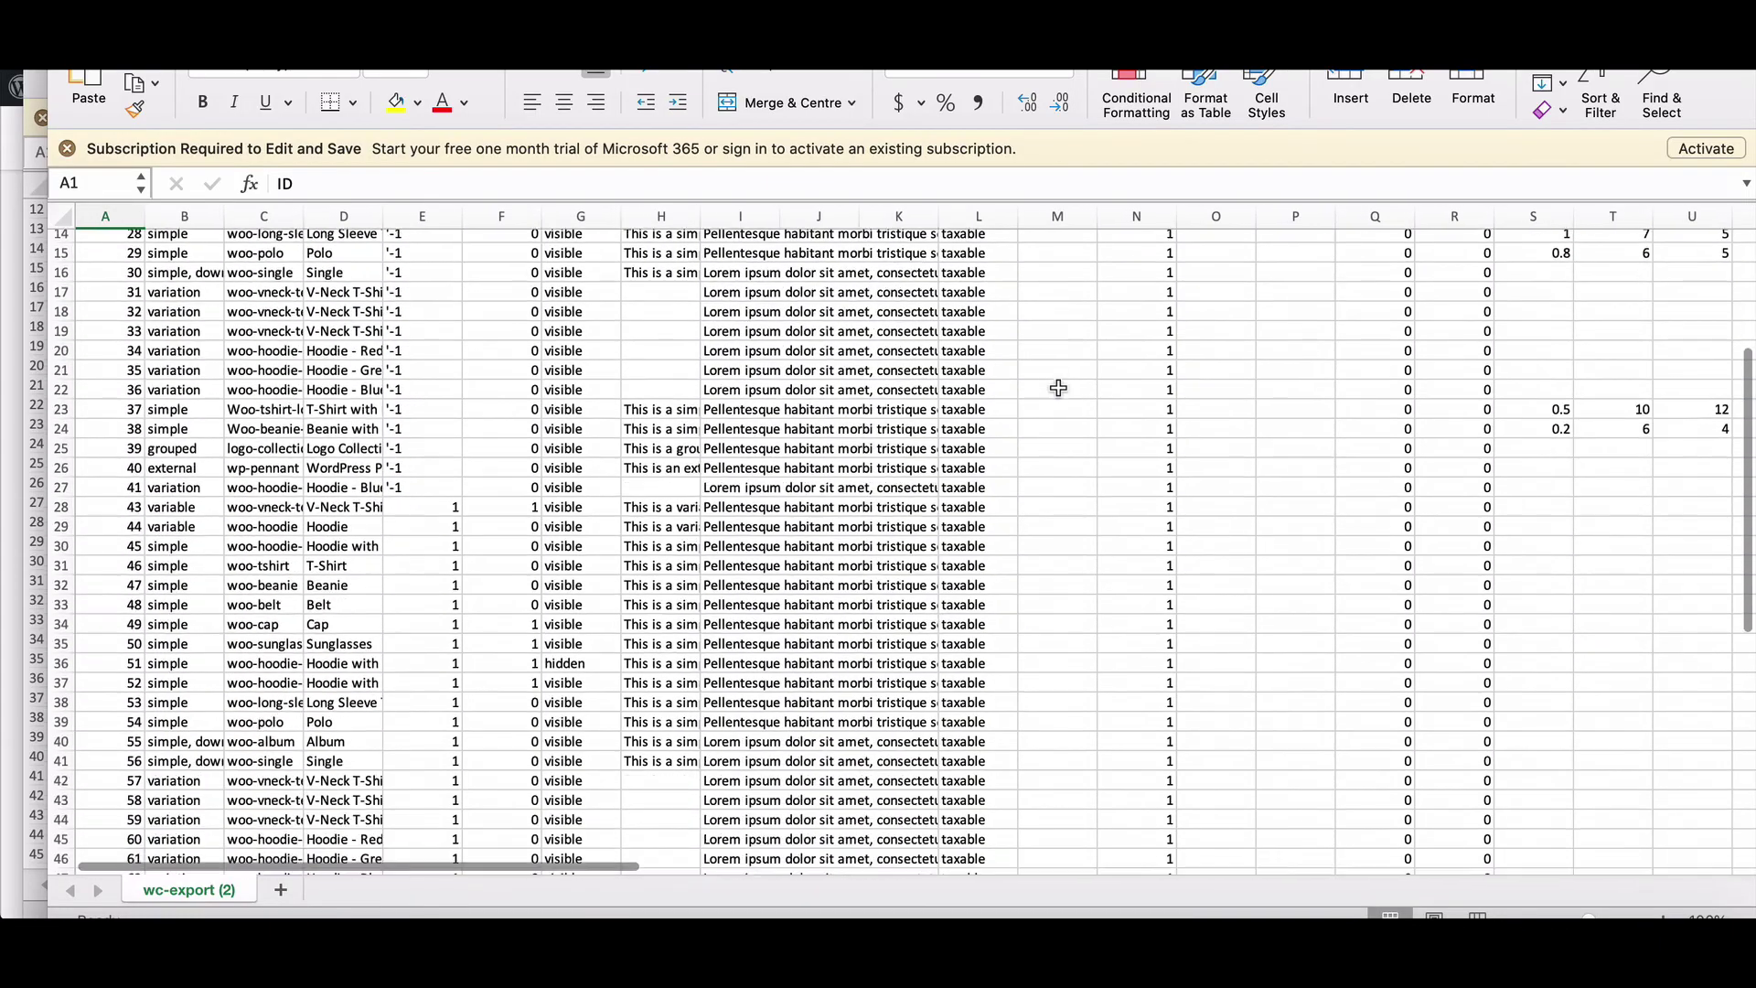
pyautogui.scroll(-3, 1057, 387)
pyautogui.scroll(-3, 1057, 389)
pyautogui.scroll(-2, 1058, 388)
pyautogui.scroll(-1, 1058, 388)
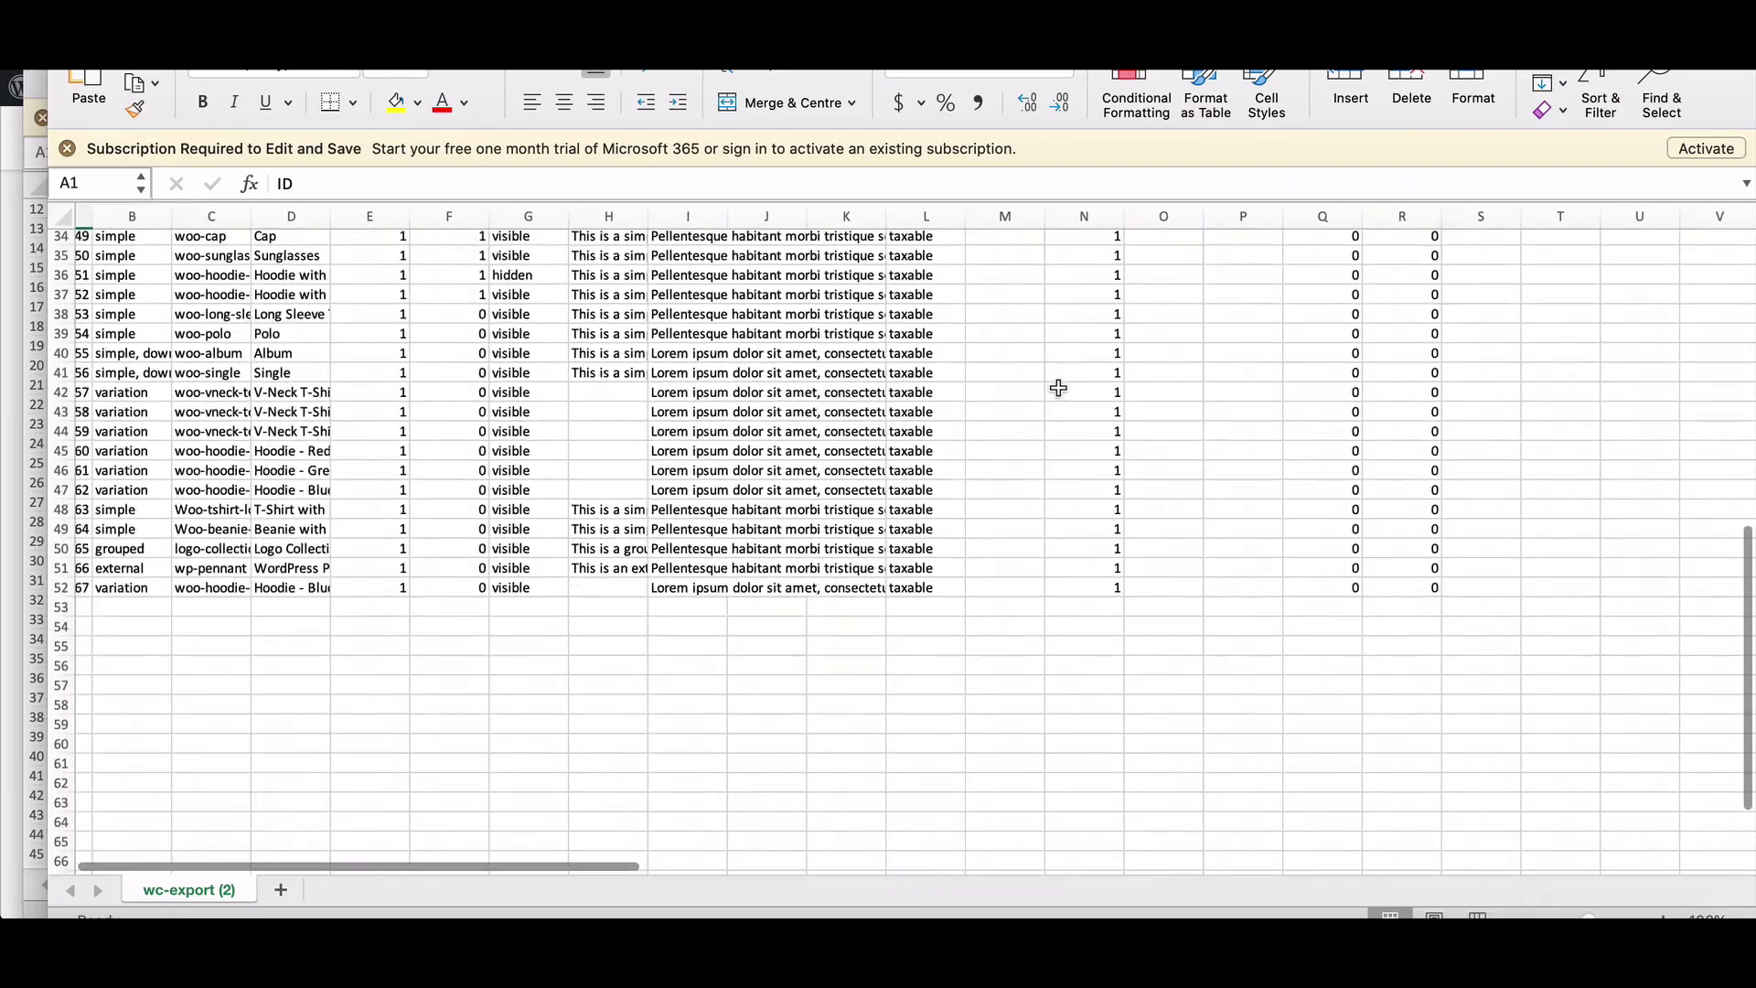
pyautogui.scroll(-3, 1058, 388)
pyautogui.scroll(-2, 1058, 389)
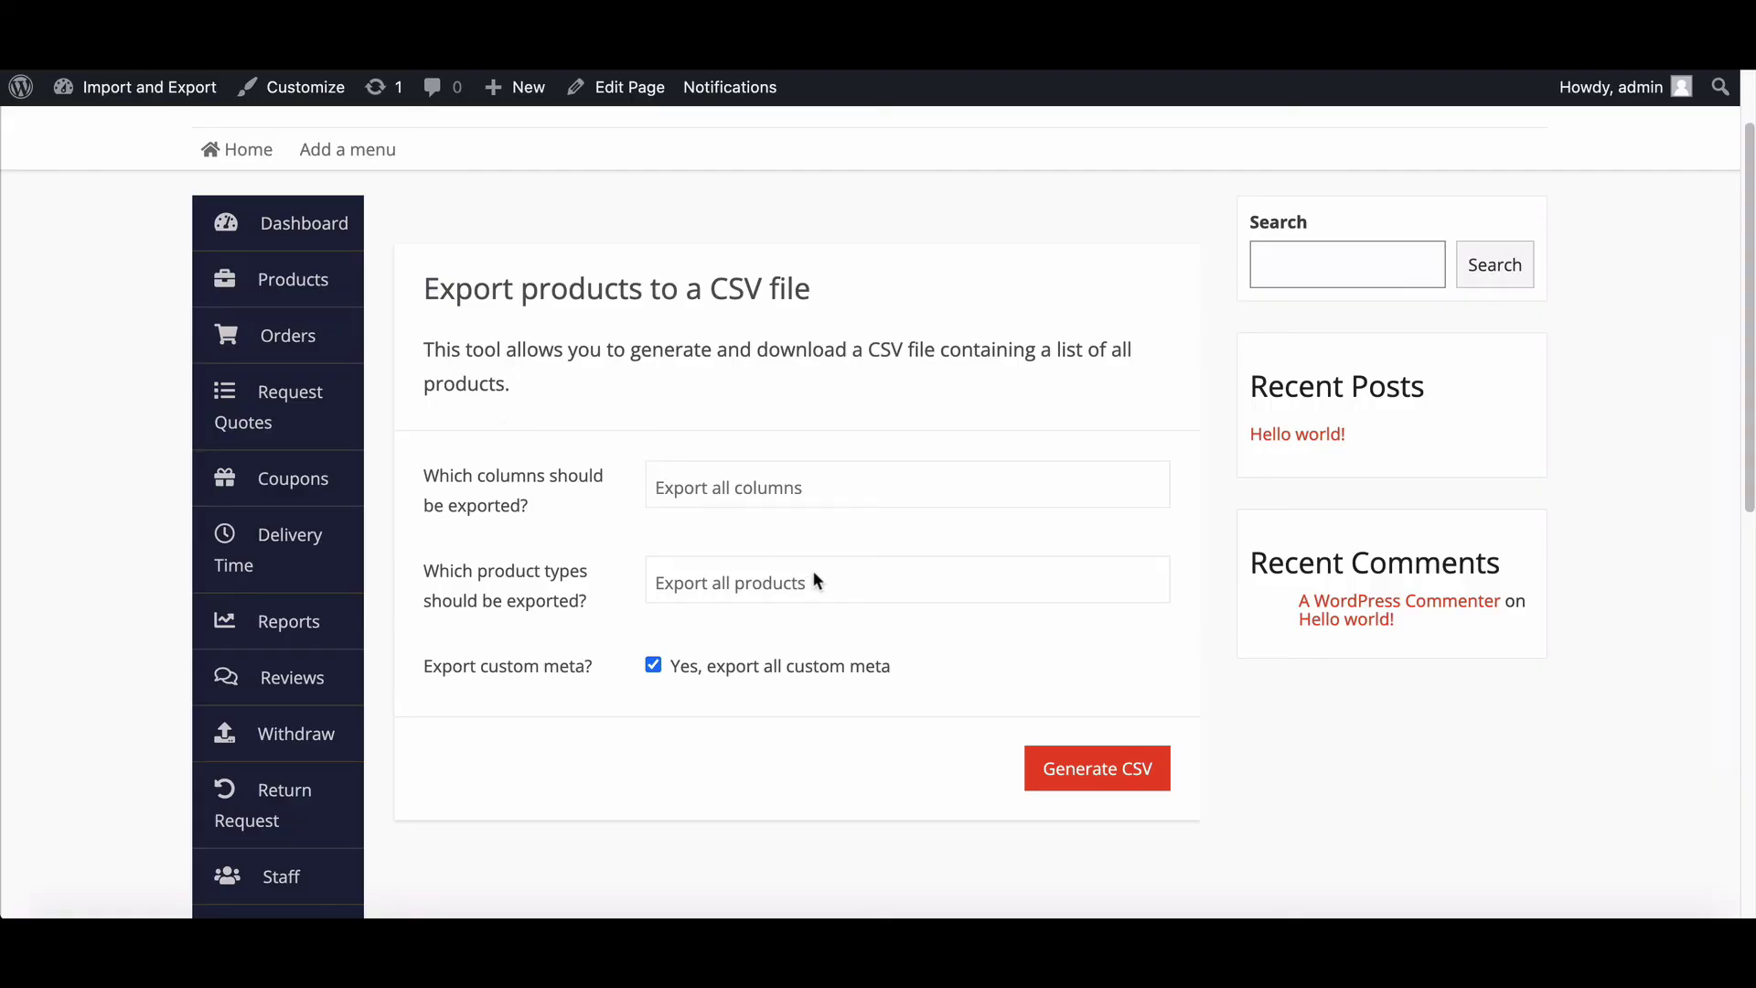
pyautogui.scroll(1, 813, 576)
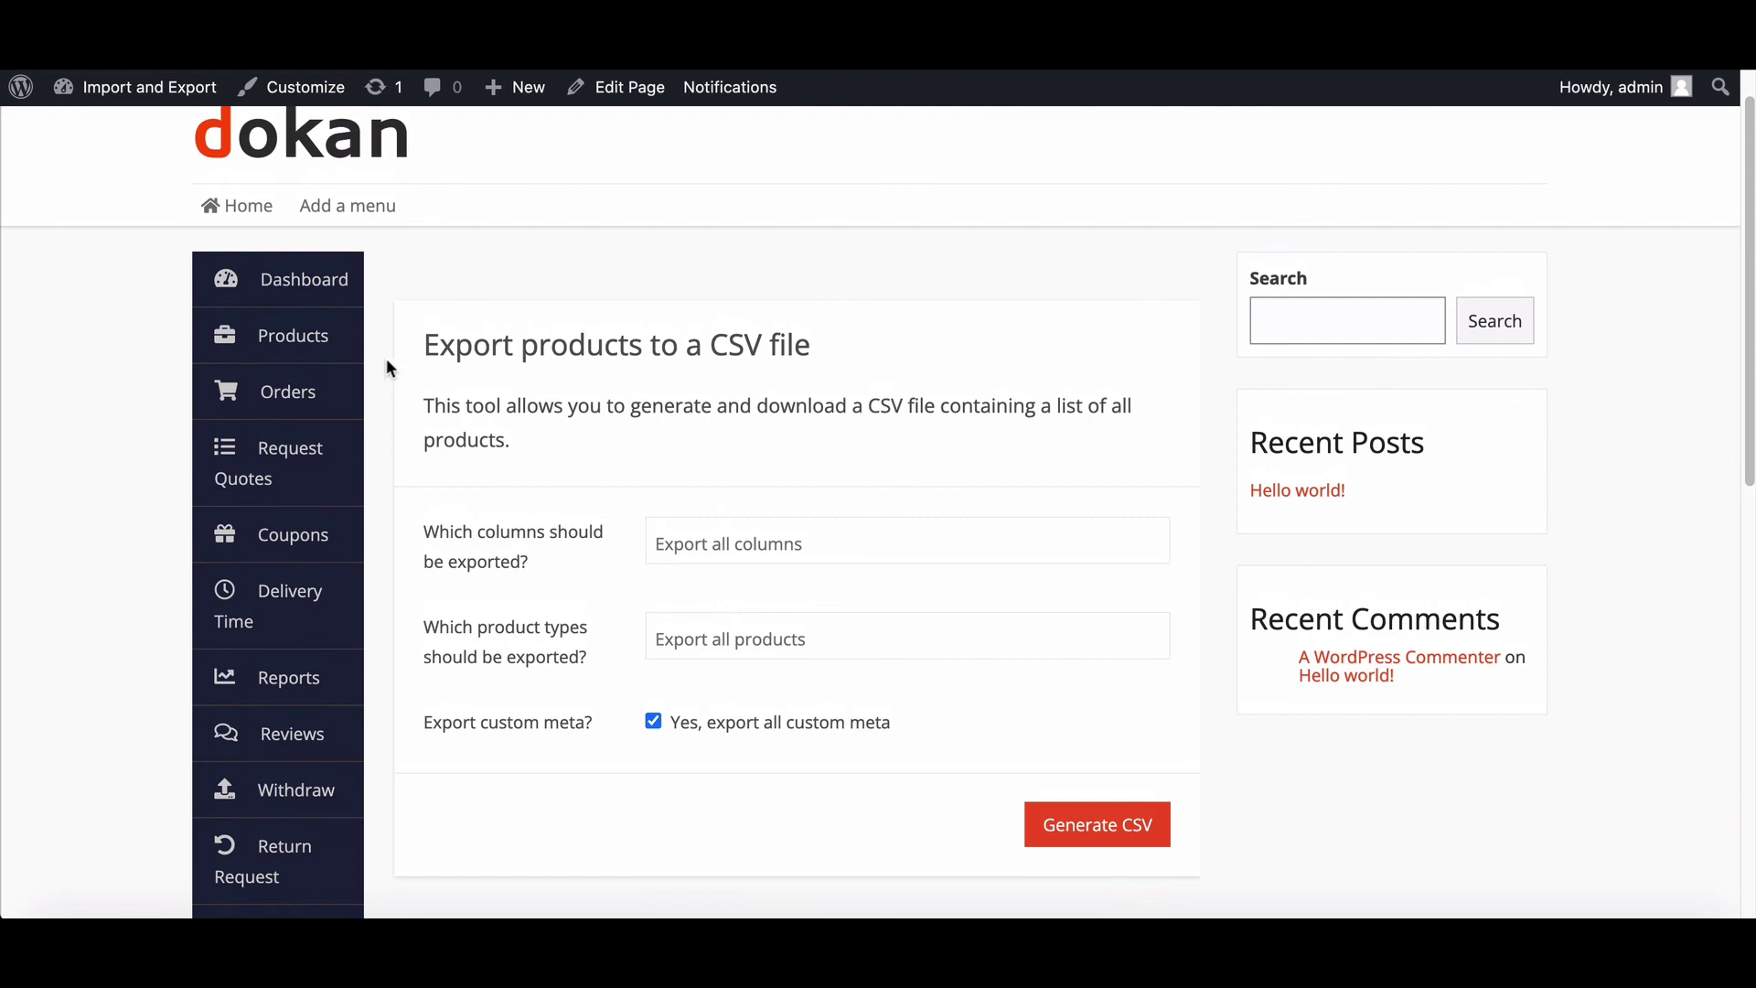
pyautogui.click(304, 282)
pyautogui.scroll(-1, 478, 356)
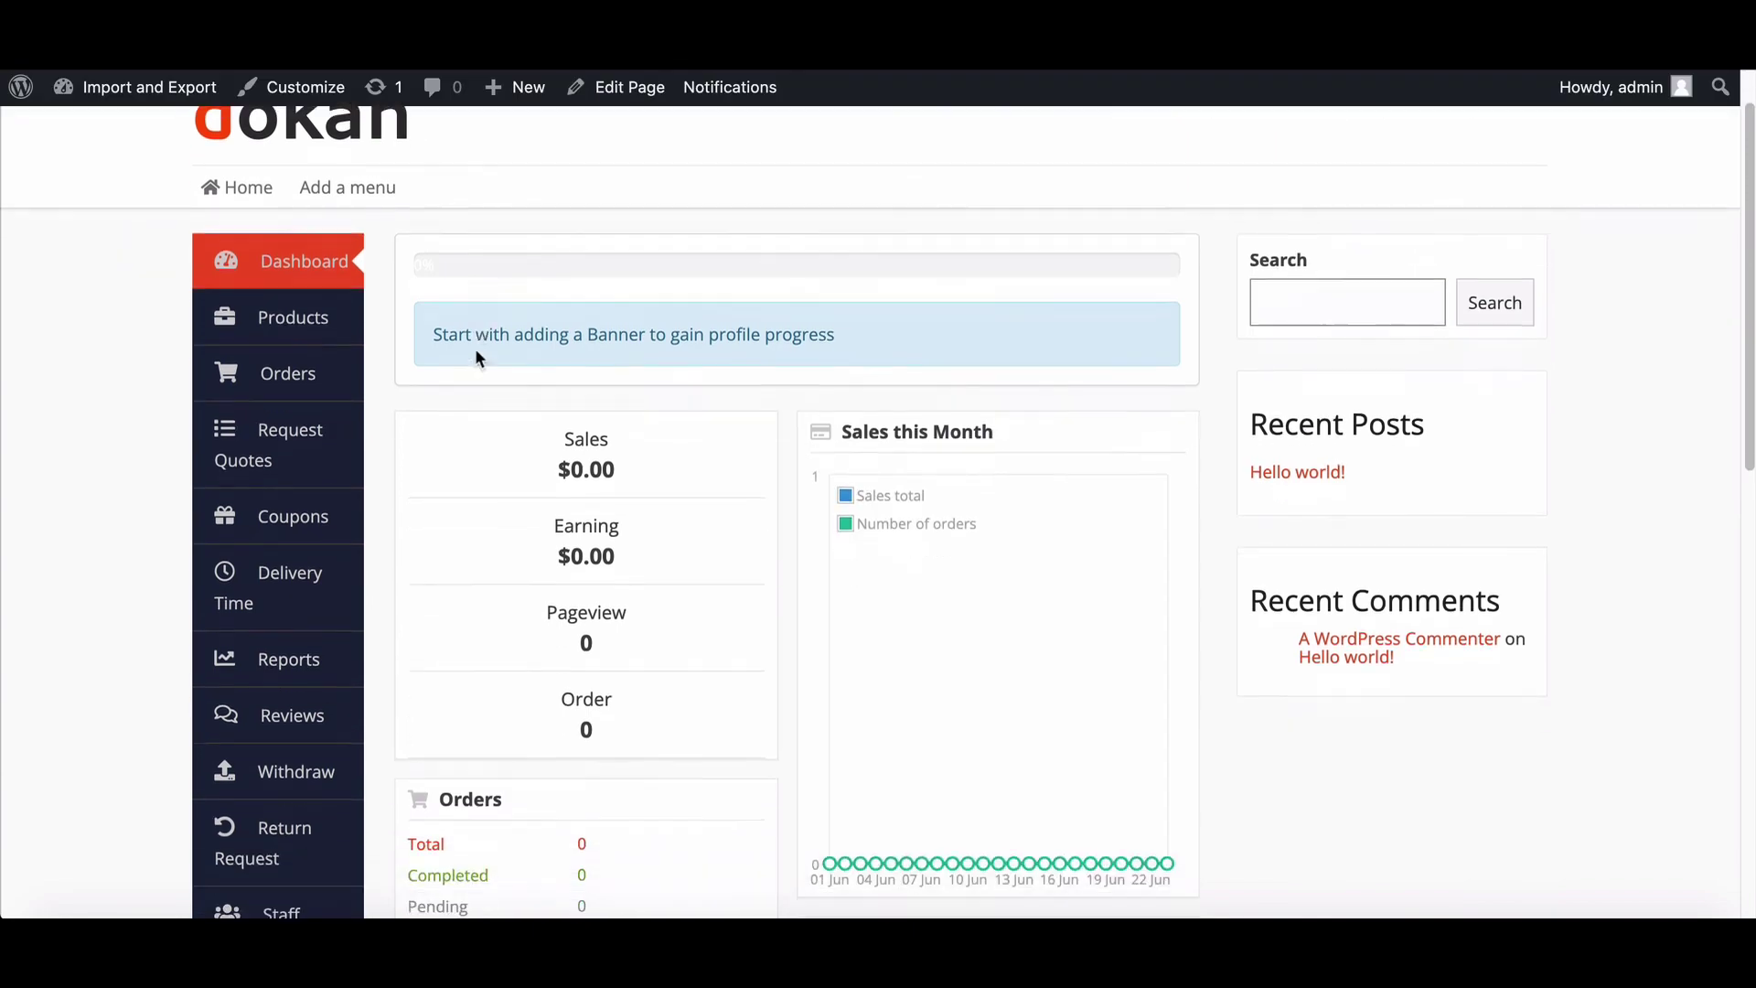
pyautogui.scroll(-2, 477, 357)
pyautogui.scroll(-3, 478, 357)
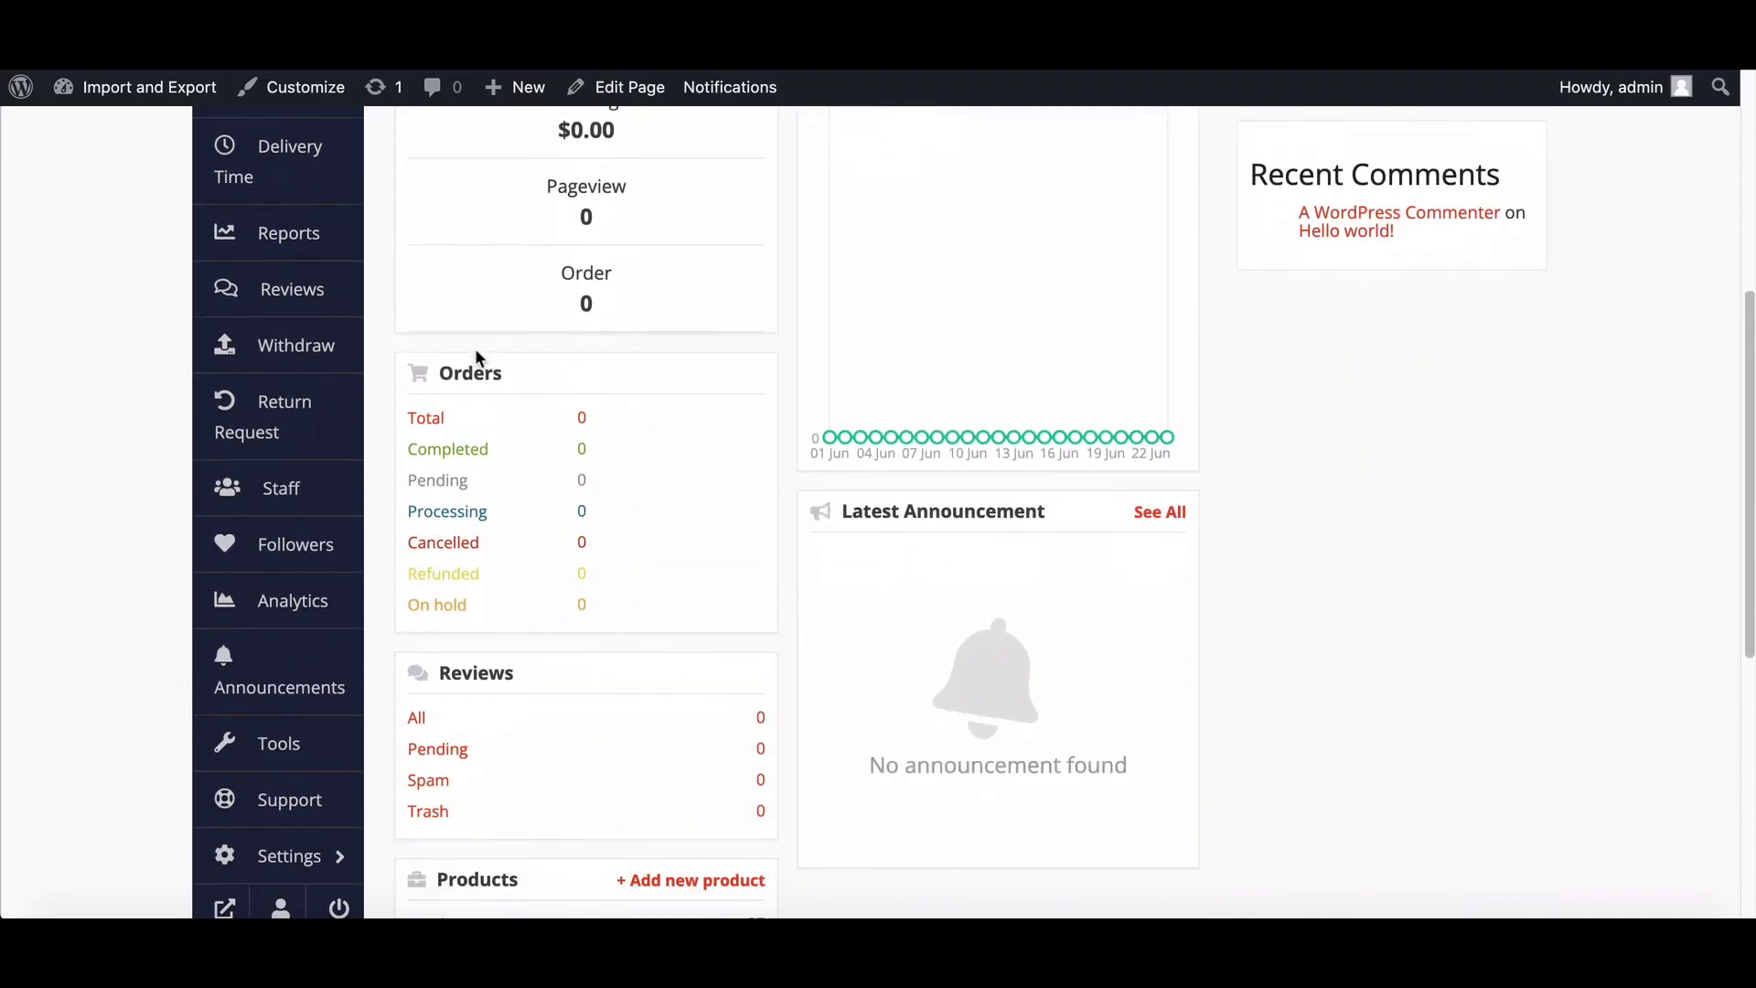
pyautogui.scroll(-3, 476, 354)
pyautogui.scroll(-4, 476, 354)
pyautogui.scroll(7, 476, 354)
pyautogui.scroll(3, 477, 353)
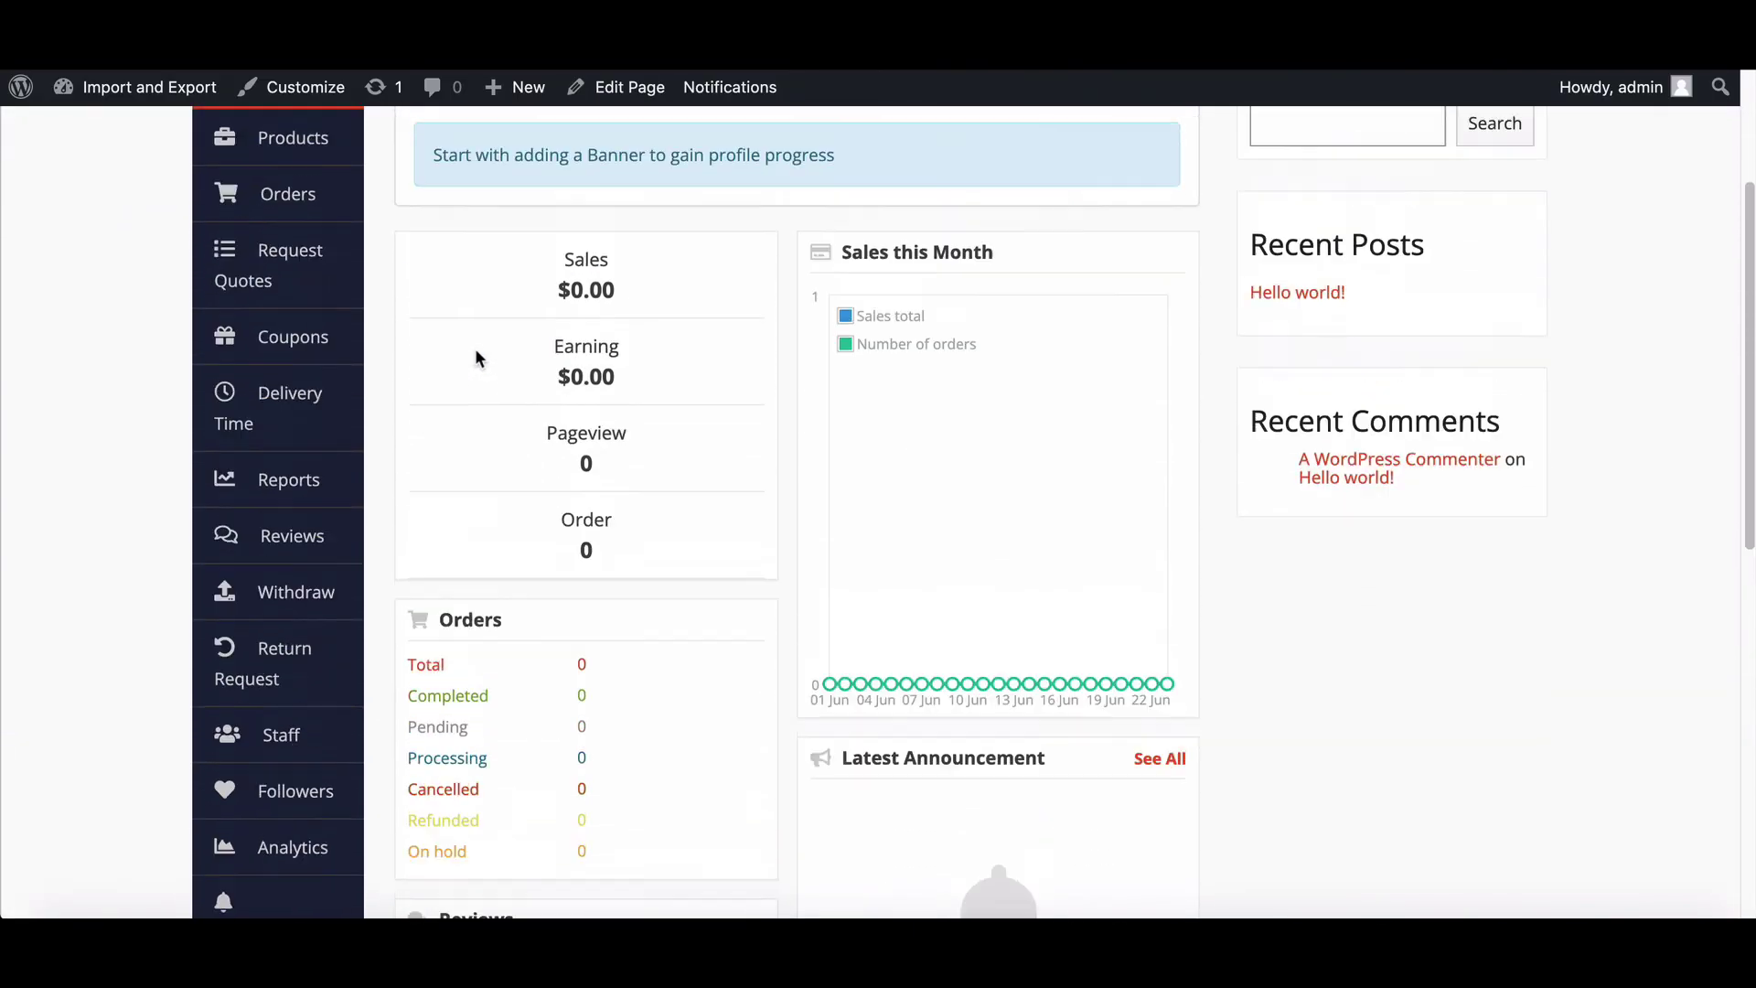